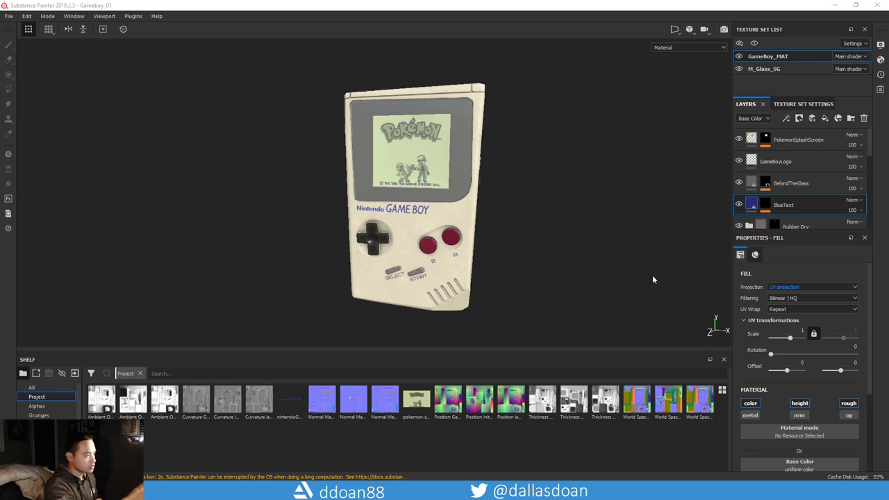
Bring GameBoy_StickerCode_01.png and GameBoy_StickerMaintenance_01.png from the Ref folder into the shelf for import.
left_click_drag(585, 243, 543, 267, "alt")
left_click(239, 490)
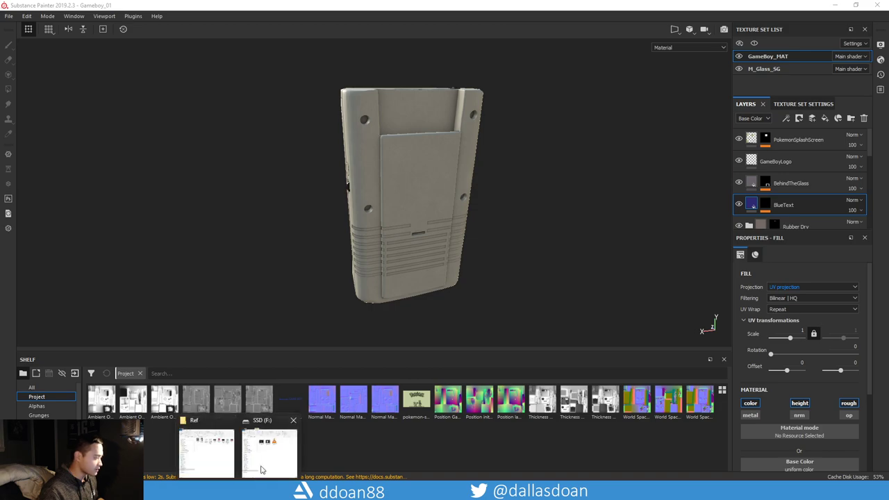
left_click(225, 461)
mouse_move(614, 225)
left_mouse_down()
mouse_move(588, 182)
mouse_move(517, 339)
mouse_move(240, 462)
mouse_move(240, 445)
left_mouse_up()
left_click(291, 123)
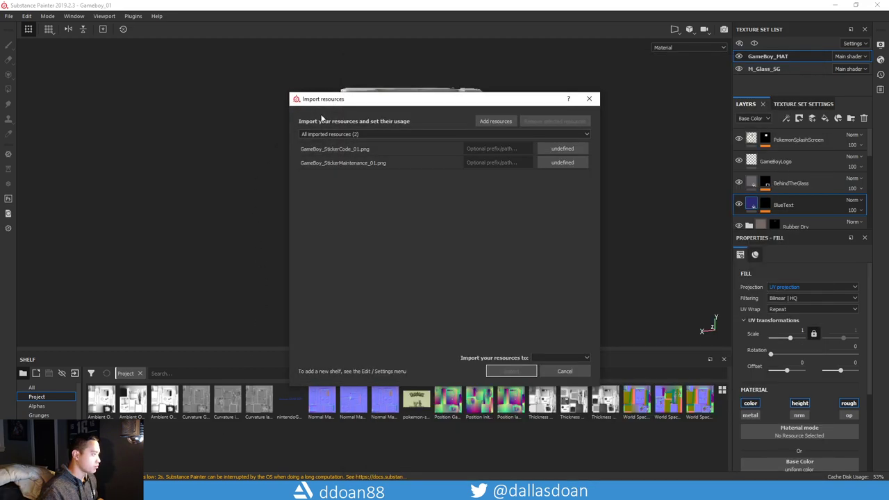
left_click(42, 397)
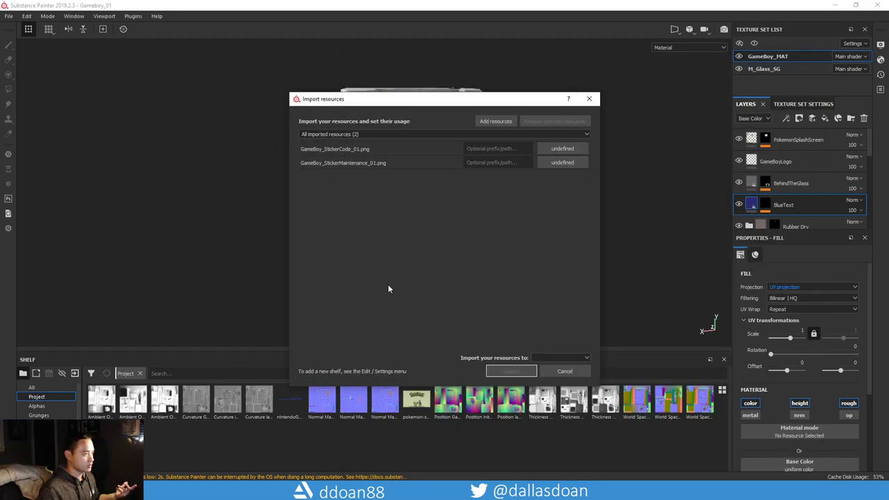
Import both sticker images as textures into project 'Gameboy_01' and show the project's resources in the shelf.
left_click(562, 148)
left_click(578, 184)
left_click(567, 163)
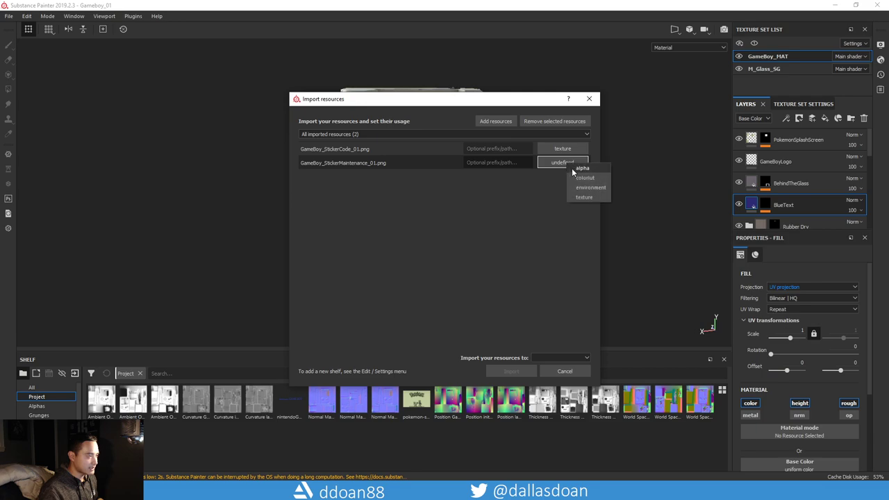
left_click(584, 197)
left_click(559, 358)
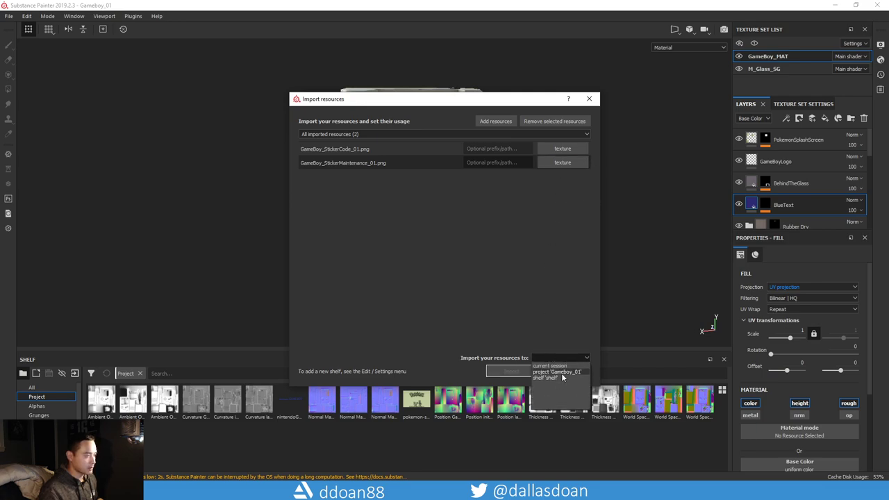
left_click(559, 372)
left_click(511, 372)
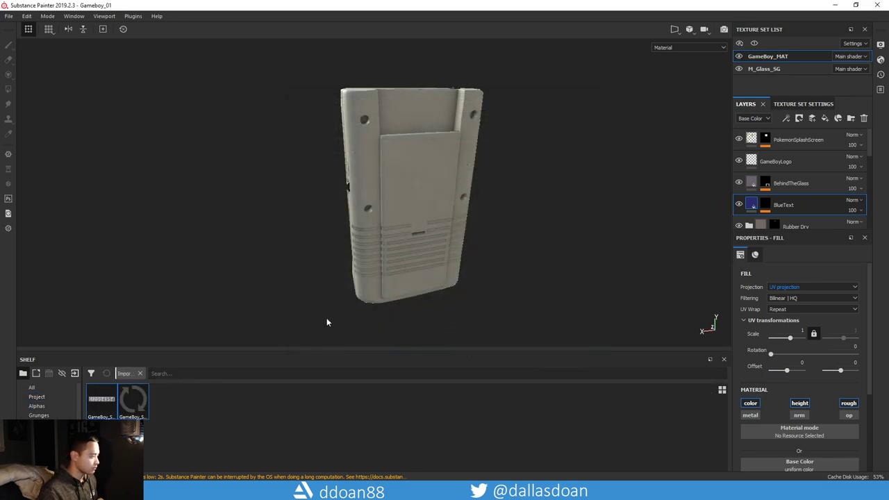
left_click(37, 397)
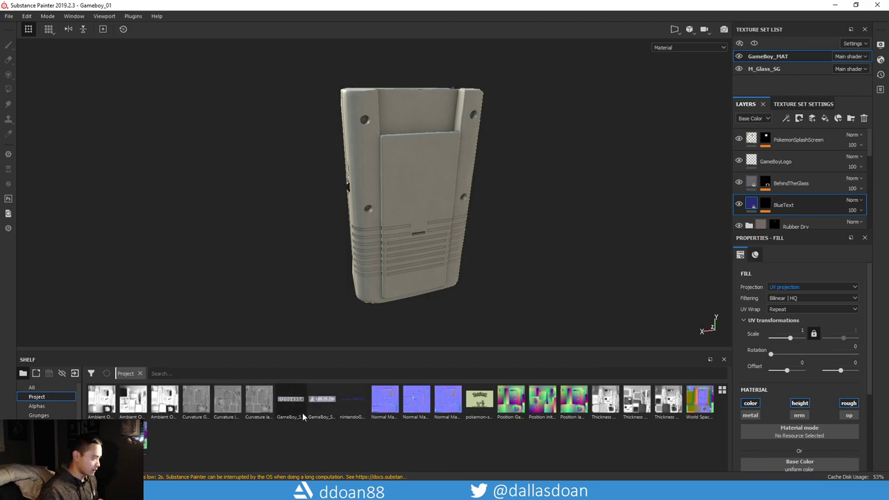
Create a fill layer above PokemonSplashScreen and give it a black mask.
left_click(760, 146)
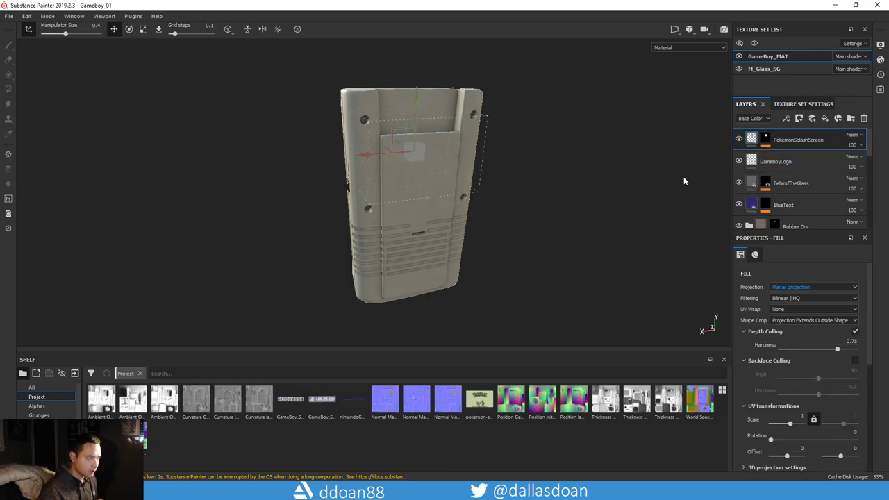
left_click(824, 119)
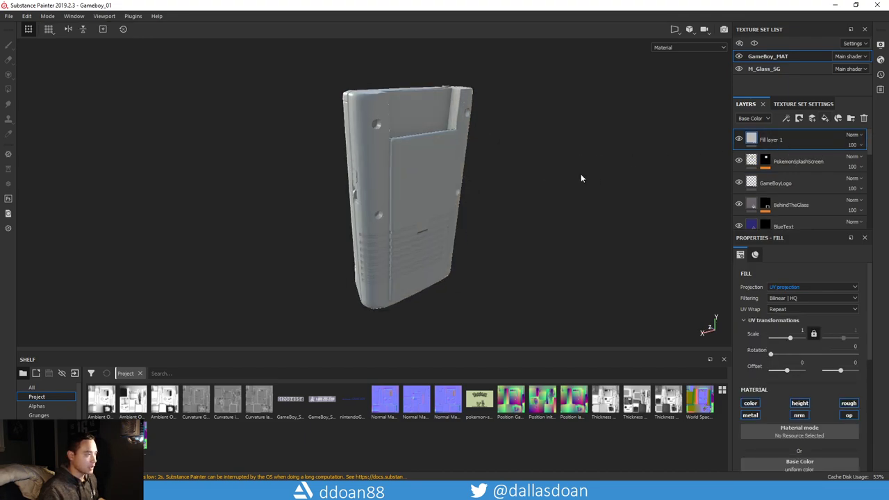
right_click(790, 139)
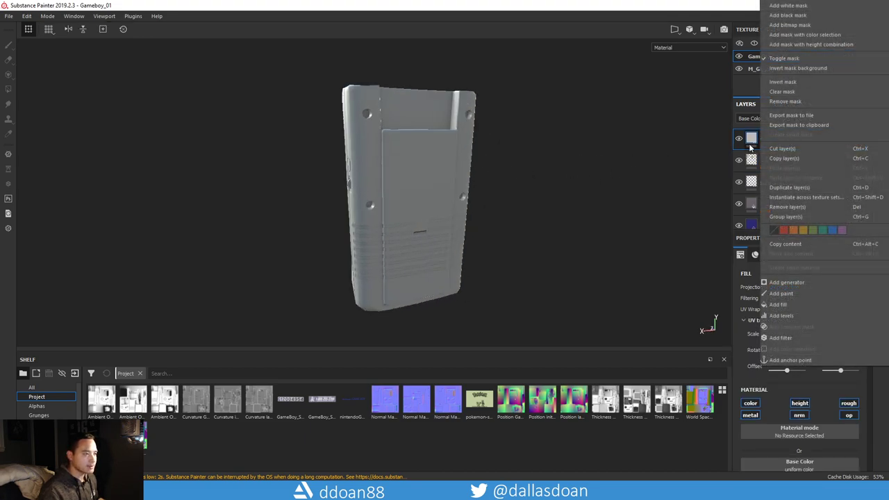
left_click(794, 16)
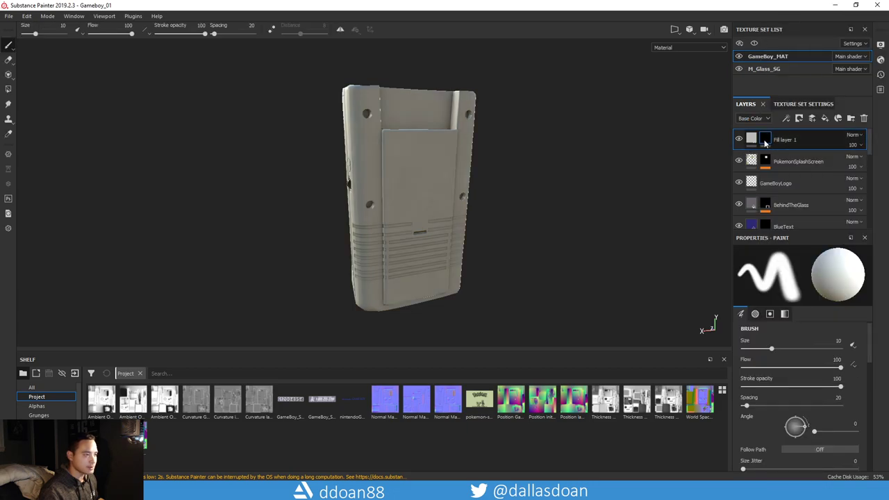
Add a paint effect to the new fill layer's black mask.
right_click(765, 140)
left_click_drag(626, 212, 602, 215, "alt")
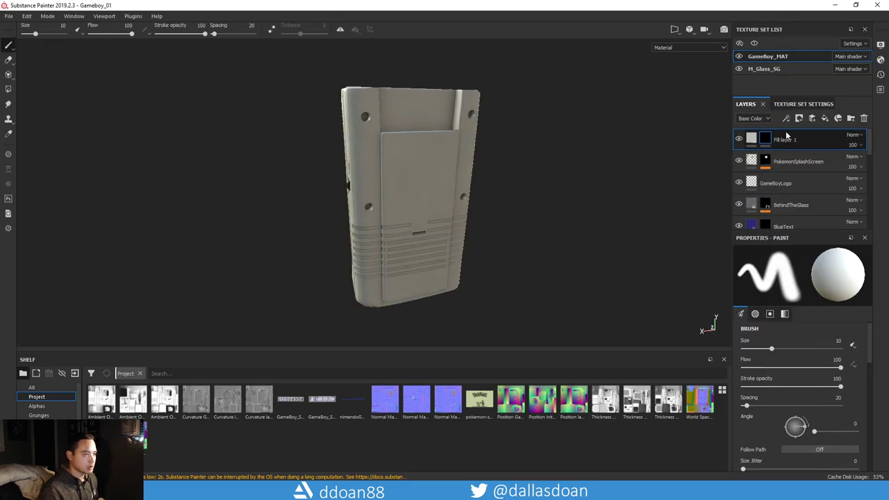
right_click(765, 139)
left_click(774, 311)
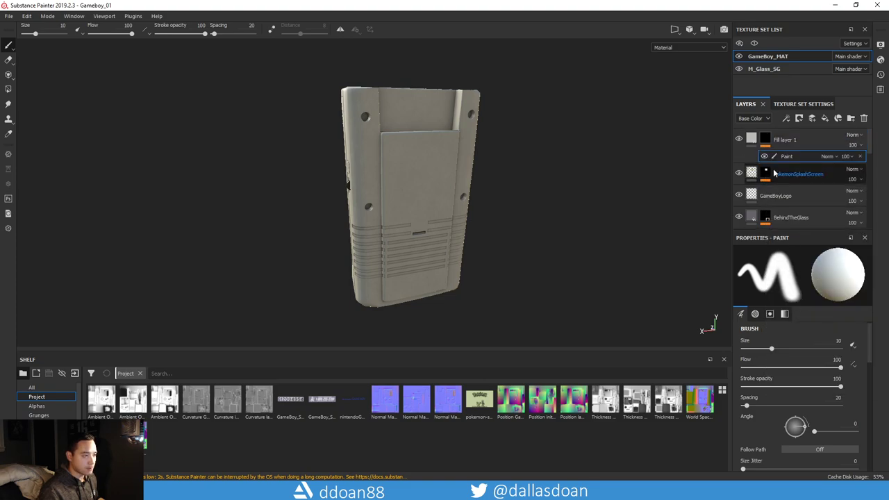
Reveal the Game Boy's back shell in the mask using Polygon Fill in mesh fill mode.
left_click(9, 77)
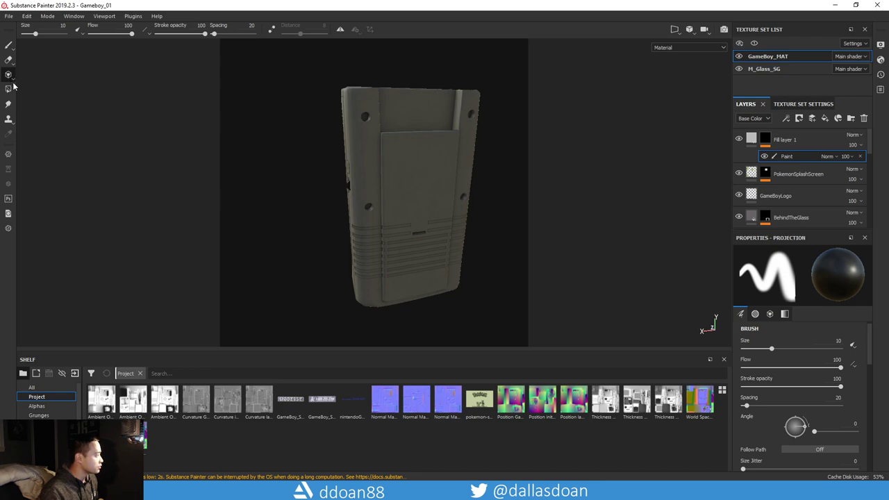
left_click(9, 89)
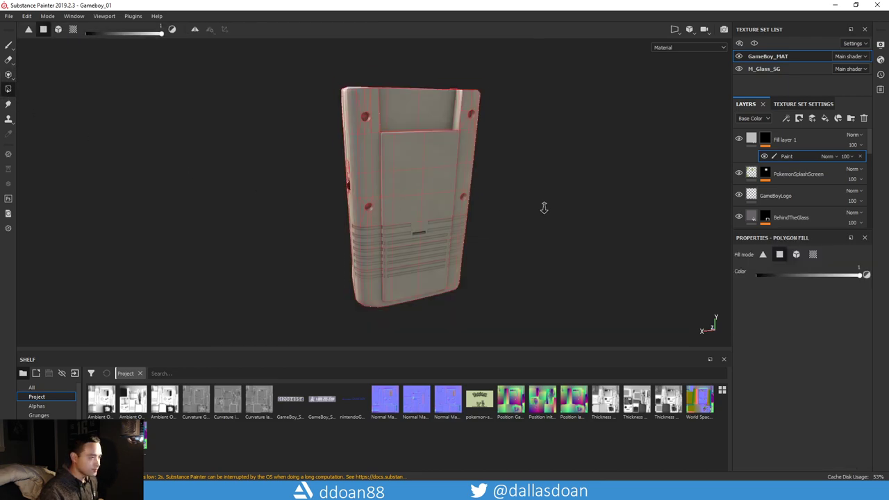
right_click_drag(544, 208, 559, 230, "alt")
left_click(796, 255)
left_click(422, 151)
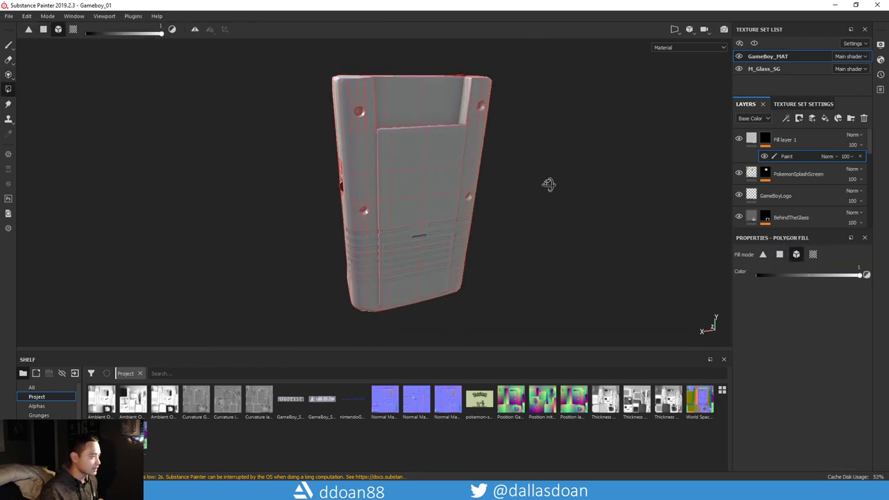
left_click_drag(549, 183, 605, 189, "alt")
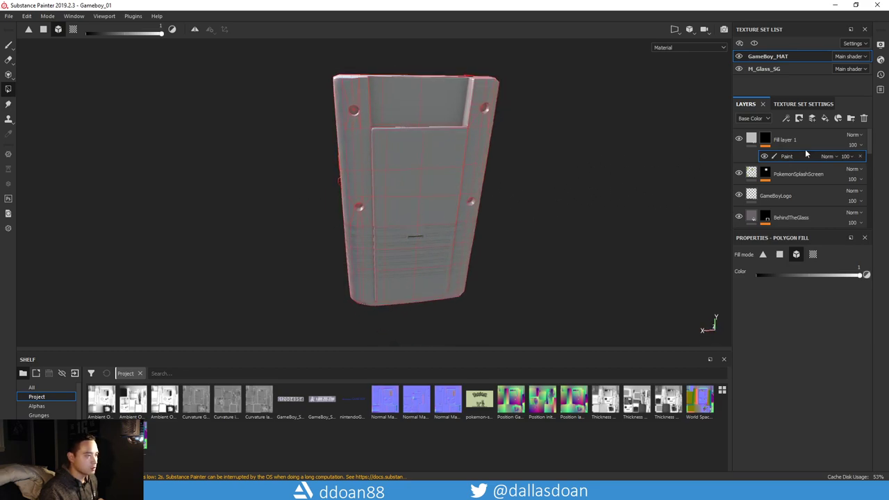
Limit the fill layer to the color and height channels and assign GameBoy_StickerCode_01 as its base color.
left_click(752, 139)
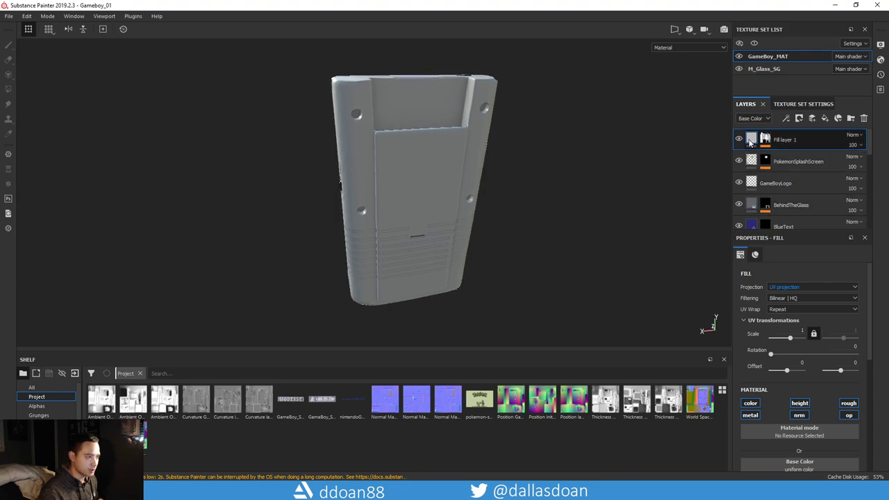
scroll(778, 375, "down", 1)
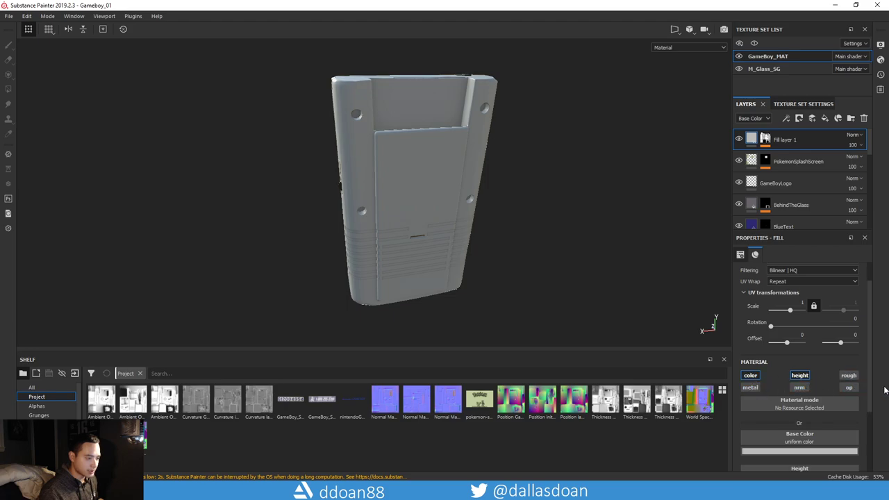
scroll(855, 396, "down", 1)
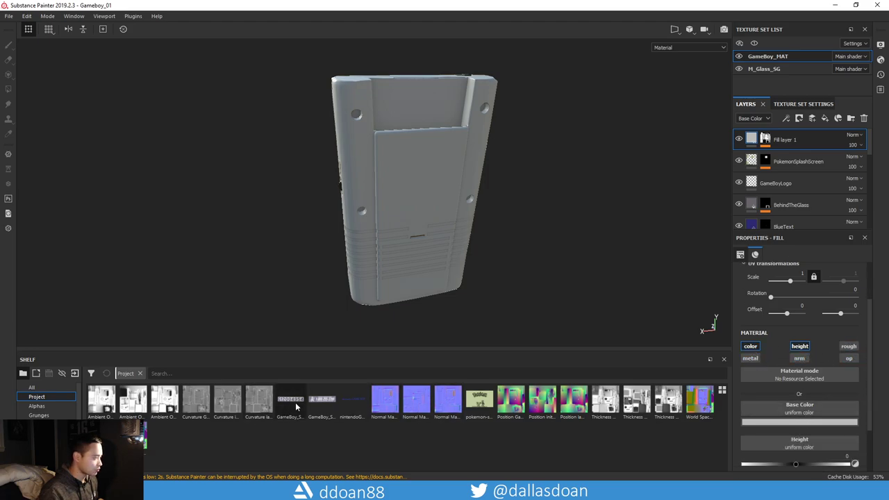
left_click_drag(292, 403, 769, 417)
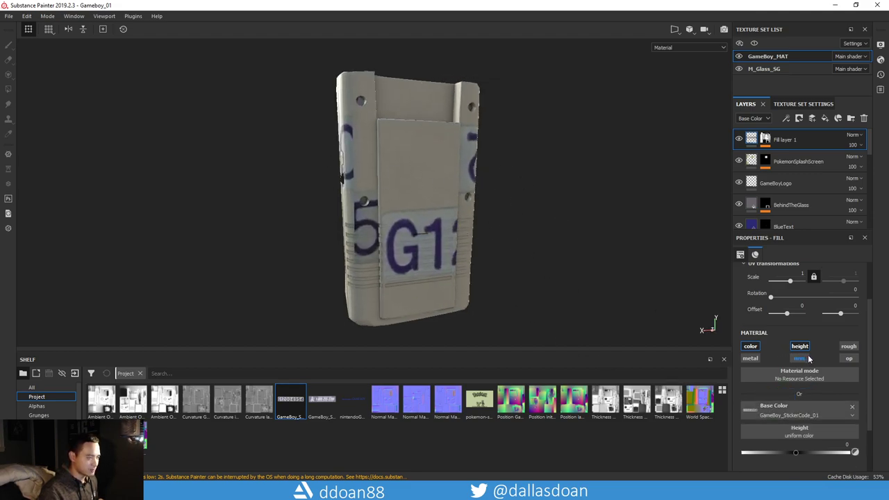
Change the fill layer to planar projection and enable backface culling.
scroll(789, 348, "up", 2)
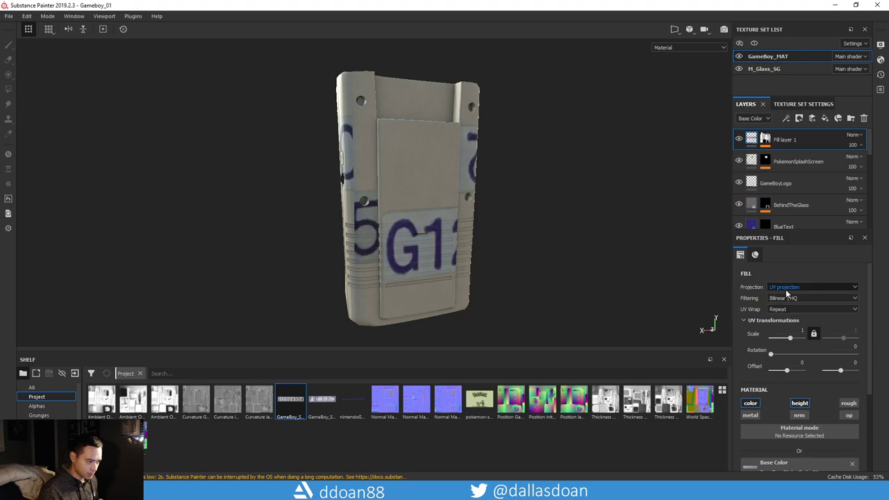
left_click(823, 286)
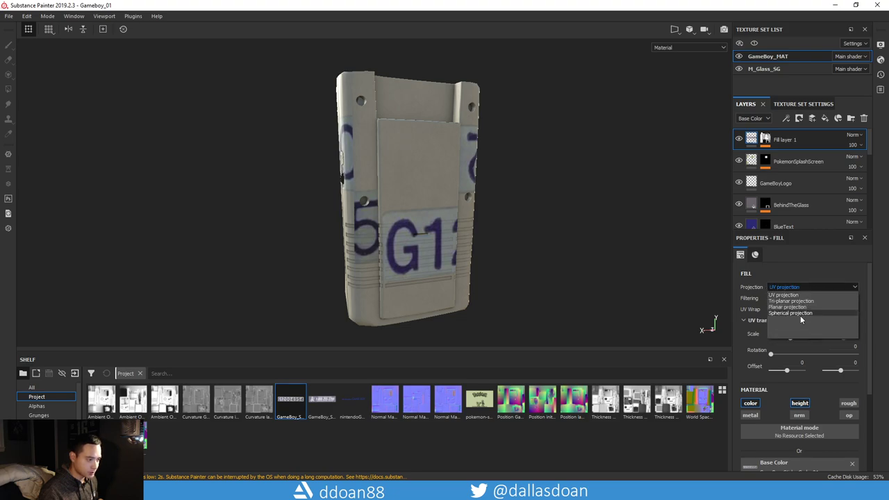
left_click(801, 306)
mouse_move(476, 241)
left_mouse_down("alt")
mouse_move(503, 244)
mouse_move(485, 237)
left_mouse_up("alt")
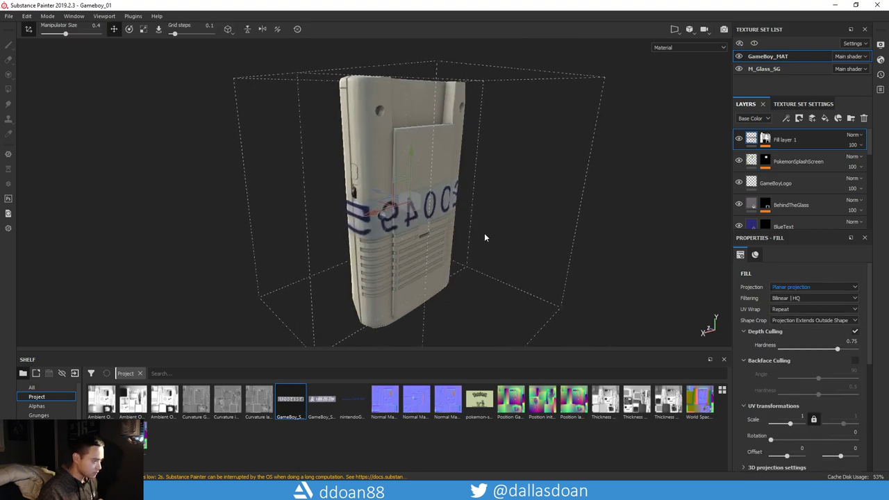
left_click(855, 361)
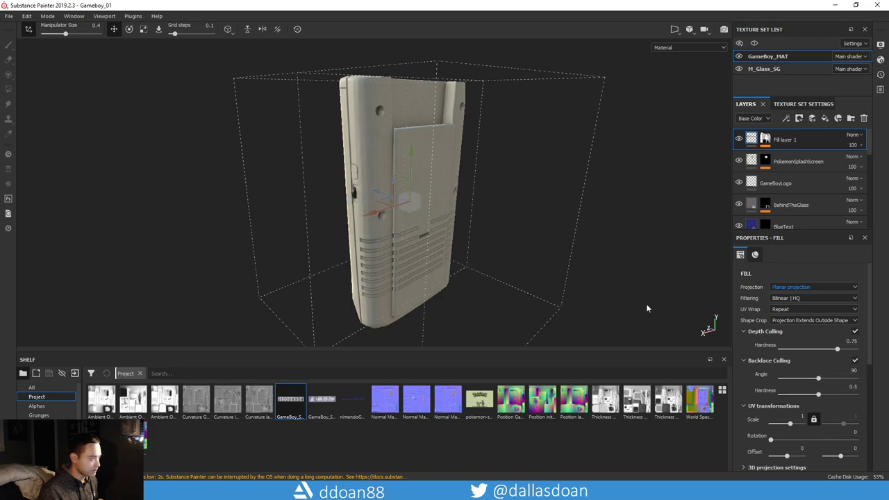
Rotate the planar projection so the code reads correctly on the back, and scale it down to fit the battery cover.
left_click_drag(530, 272, 371, 209, "alt")
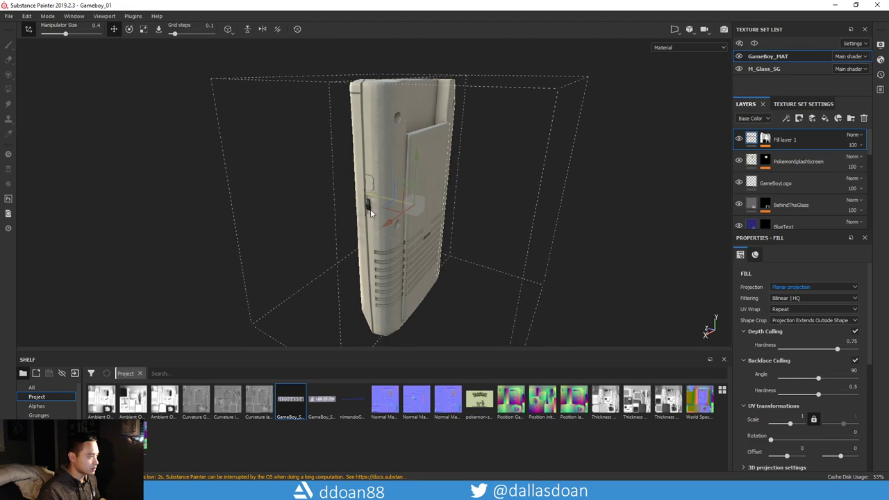
key("e")
mouse_move(433, 240)
left_mouse_down()
mouse_move(417, 234)
mouse_move(438, 240)
mouse_move(480, 226)
mouse_move(437, 233)
mouse_move(476, 229)
mouse_move(456, 231)
mouse_move(463, 234)
mouse_move(484, 215)
mouse_move(458, 232)
mouse_move(422, 237)
mouse_move(505, 233)
mouse_move(432, 234)
left_mouse_up()
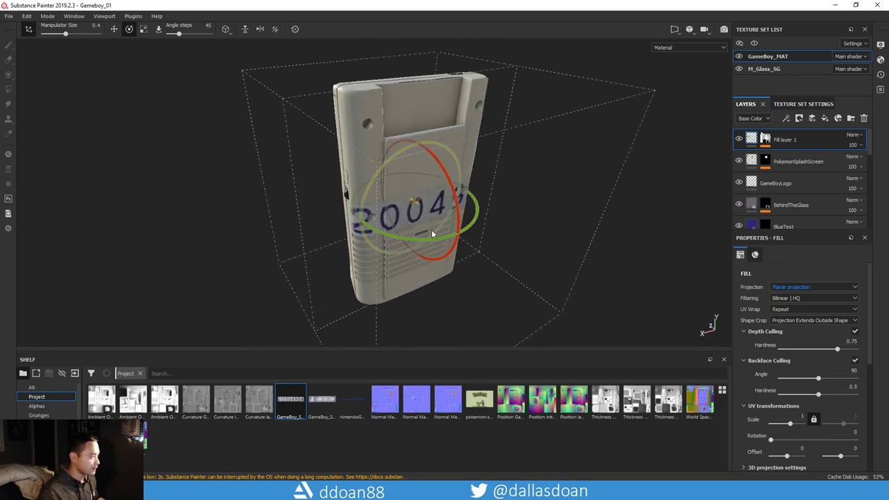
key("r")
left_click_drag(417, 202, 199, 221)
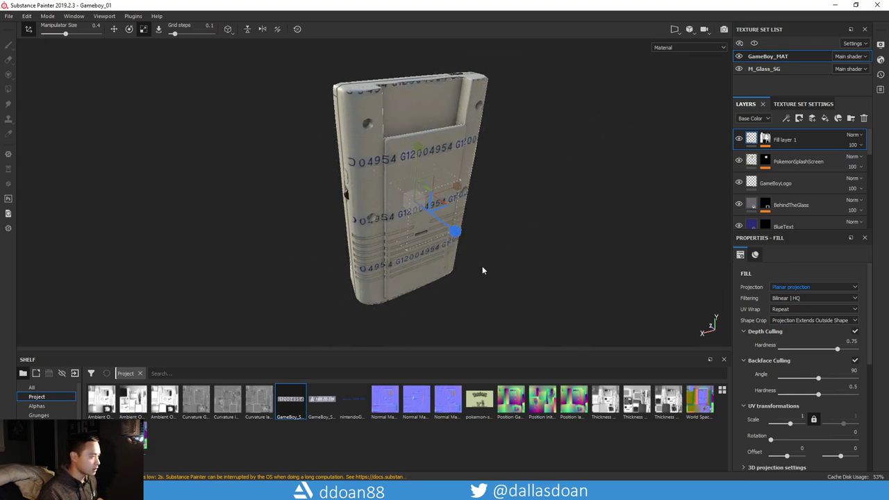
Set the projection's UV wrap to None and move the sticker code up to the battery cover's upper edge.
left_click(788, 308)
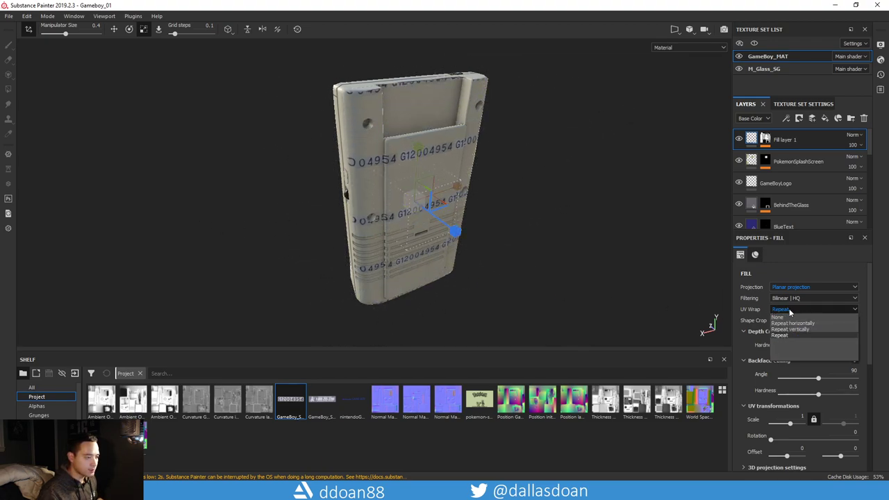
left_click(791, 318)
left_click_drag(600, 289, 468, 199, "alt")
key("w")
left_click_drag(512, 180, 526, 187, "alt")
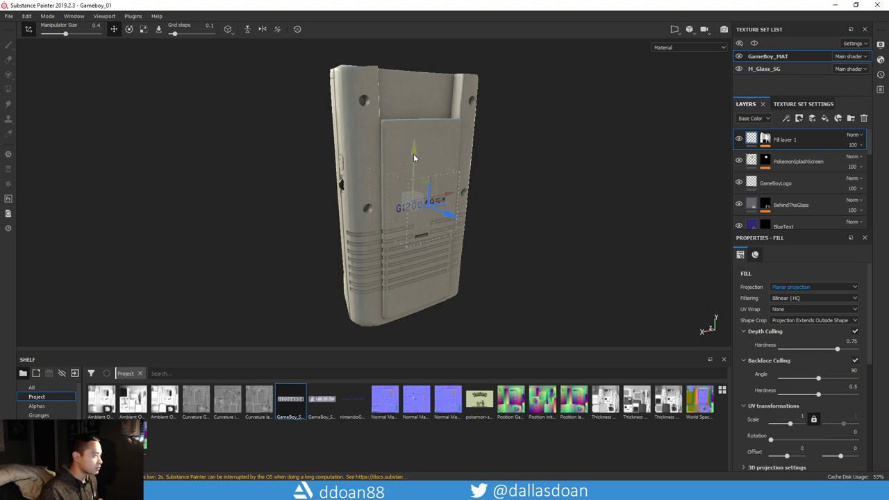
left_click_drag(414, 159, 408, 83)
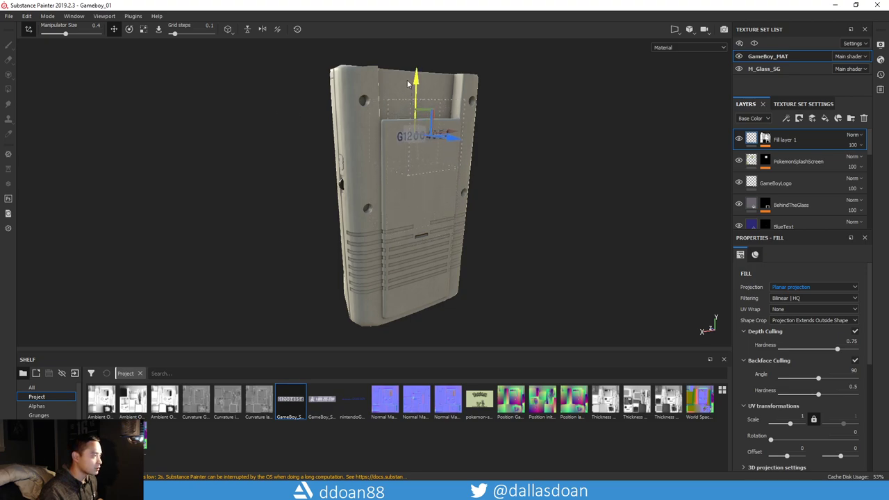
left_click_drag(480, 132, 483, 176, "alt")
scroll(452, 135, "up", 3)
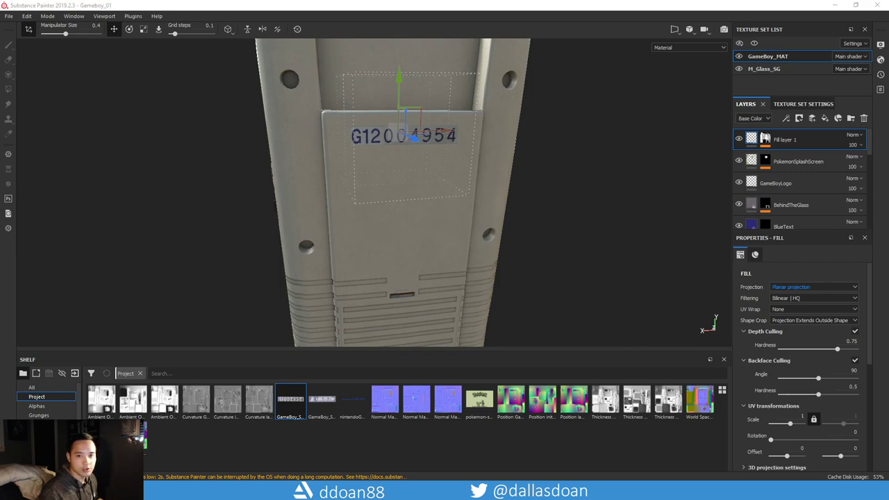
left_click_drag(511, 173, 534, 177, "alt")
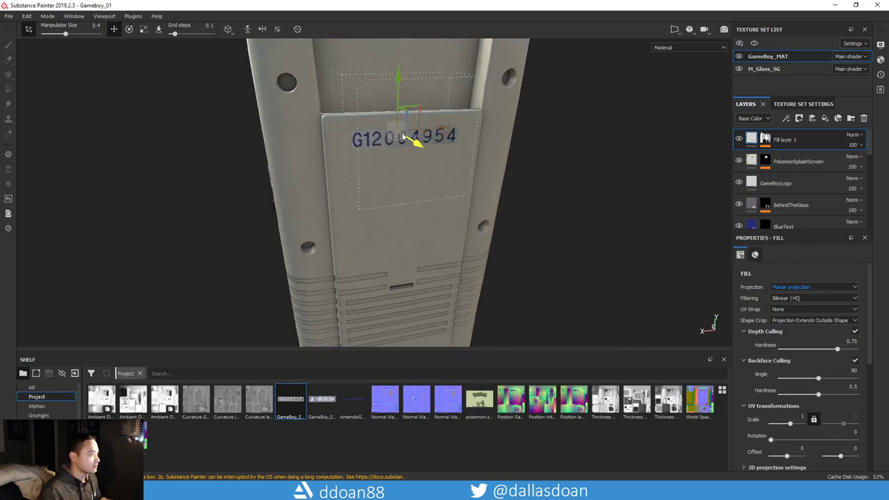
Scale the sticker code projection down further near the top of the battery cover and check its size on the back.
key("r")
left_click_drag(393, 132, 272, 141)
key("w")
mouse_move(450, 151)
left_mouse_down("alt")
mouse_move(503, 172)
mouse_move(473, 218)
mouse_move(431, 229)
mouse_move(478, 194)
mouse_move(444, 198)
mouse_move(491, 121)
mouse_move(512, 144)
mouse_move(512, 162)
mouse_move(526, 155)
mouse_move(507, 149)
mouse_move(555, 155)
mouse_move(588, 182)
left_mouse_up("alt")
key("e")
key("w")
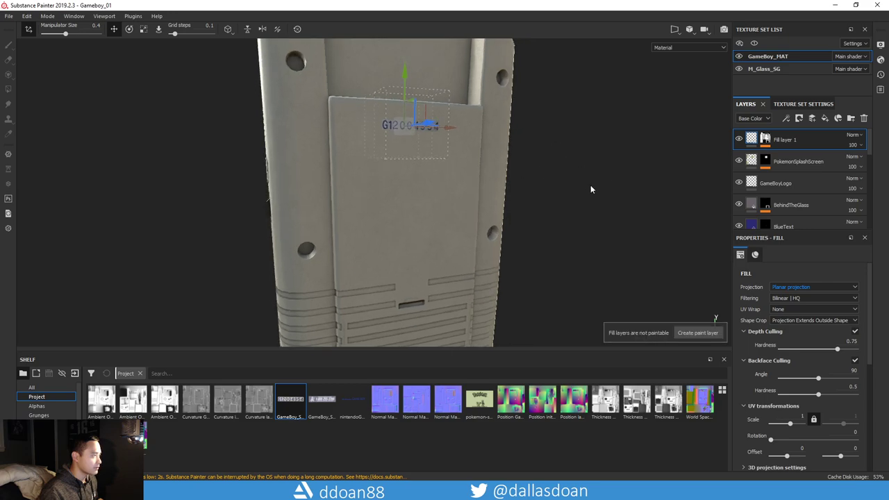
scroll(569, 188, "down", 4)
mouse_move(542, 201)
left_mouse_down("alt")
mouse_move(521, 234)
mouse_move(572, 243)
mouse_move(552, 192)
mouse_move(488, 203)
mouse_move(544, 172)
mouse_move(436, 253)
left_mouse_up("alt")
left_click_drag(586, 217, 570, 191, "alt")
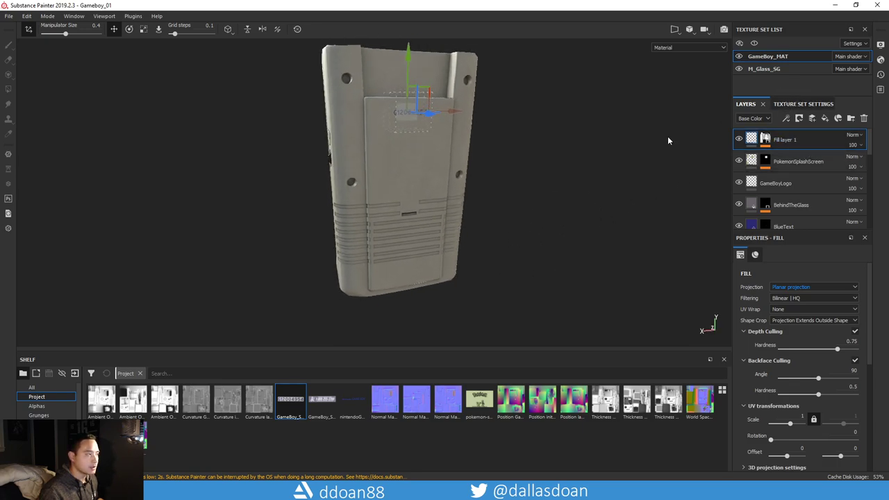
Inspect the sticker code on the Game Boy's back and rename its fill layer as Code.
left_click_drag(667, 141, 603, 161, "alt")
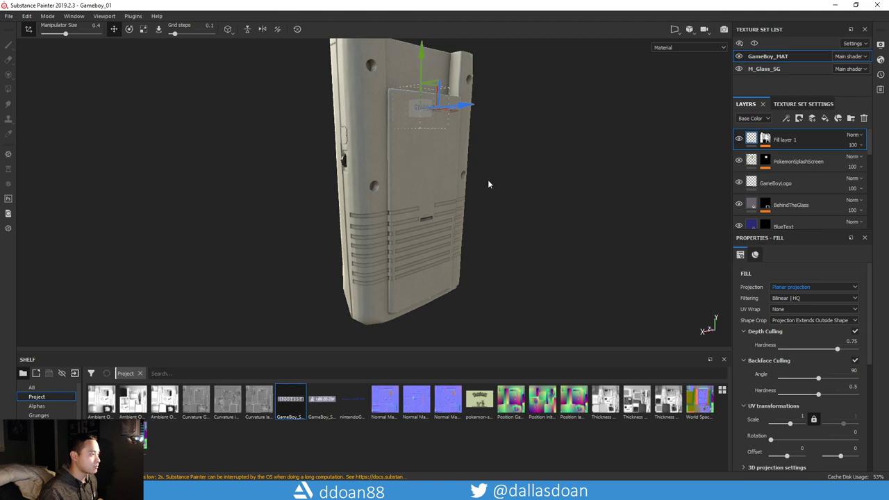
left_click_drag(489, 185, 385, 212, "alt")
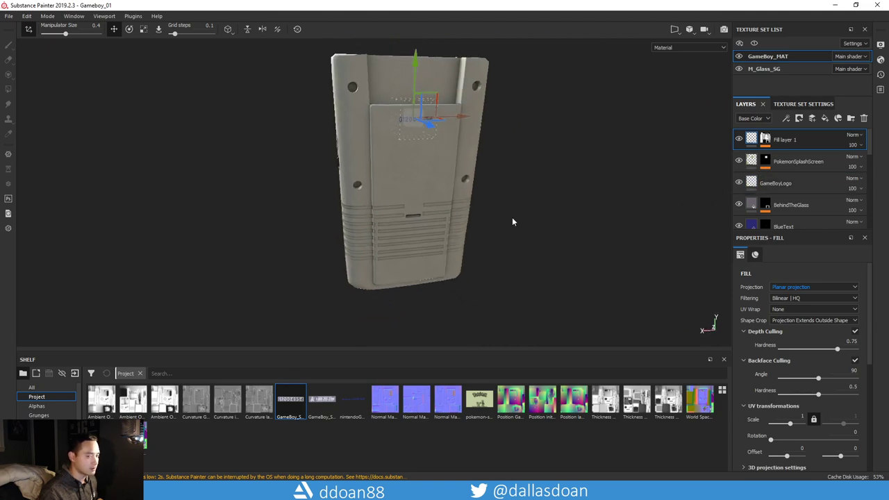
left_click_drag(508, 204, 555, 204, "alt")
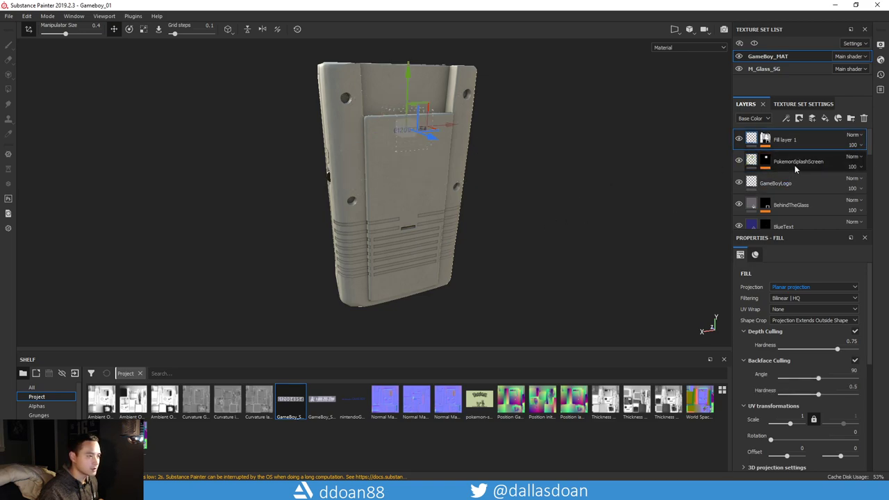
double_click(792, 140)
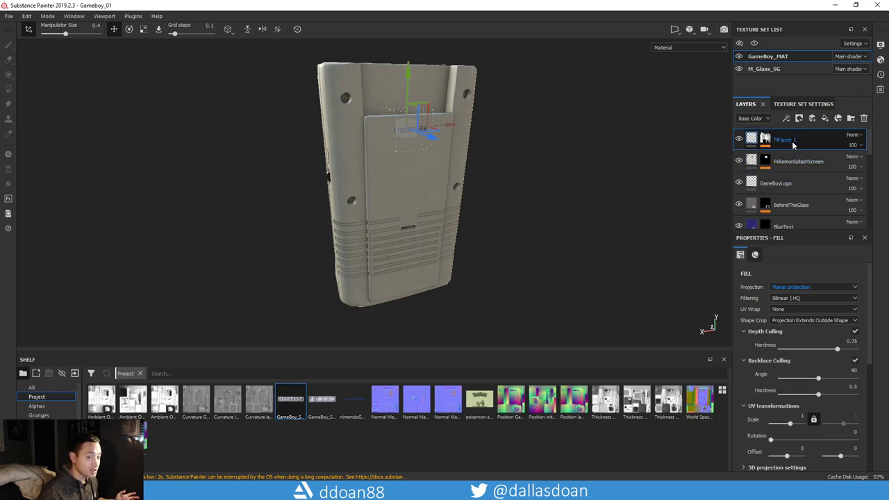
key("Return")
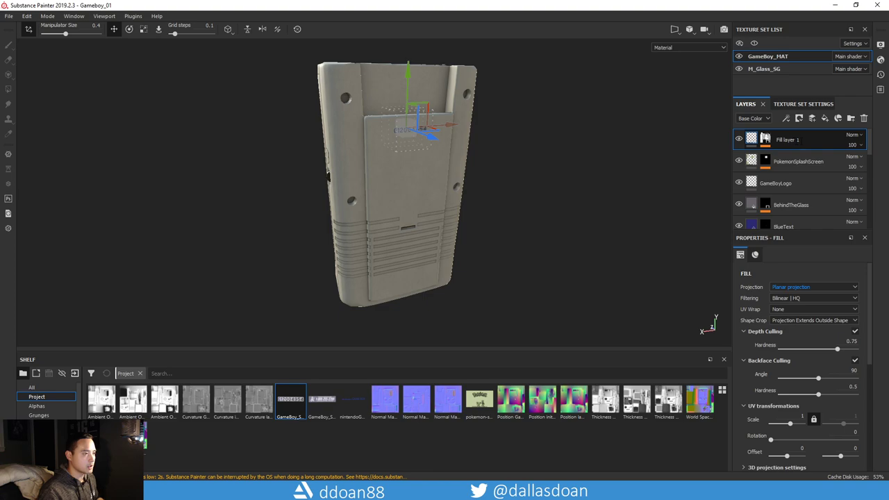
Add a new fill layer with a black mask and paint effect, and fill the back casing into the mask.
left_click(826, 118)
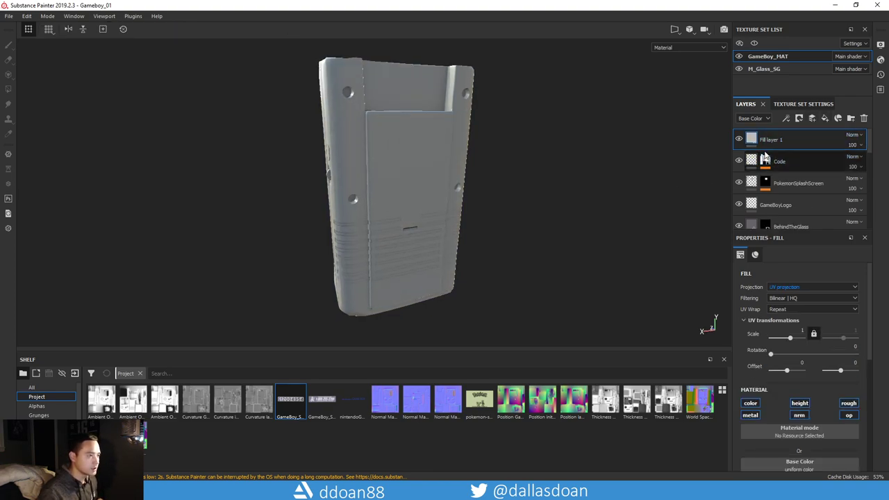
right_click(779, 136)
left_click(788, 15)
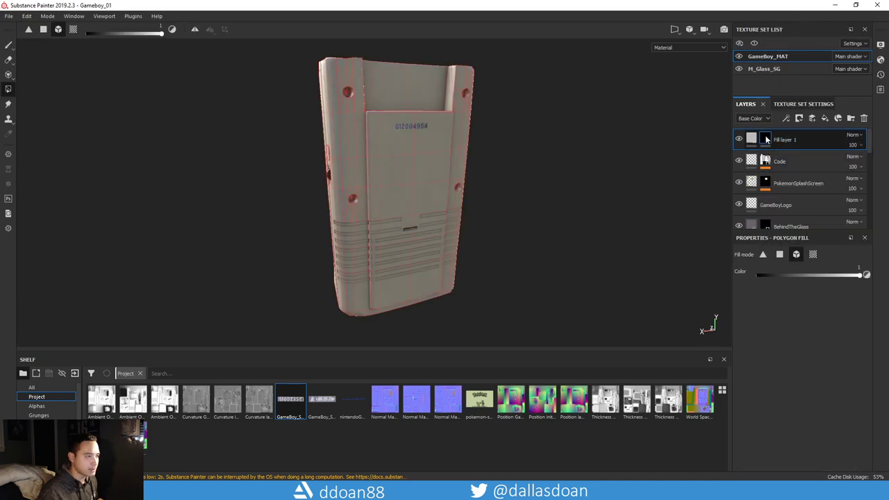
right_click(767, 140)
left_click(783, 324)
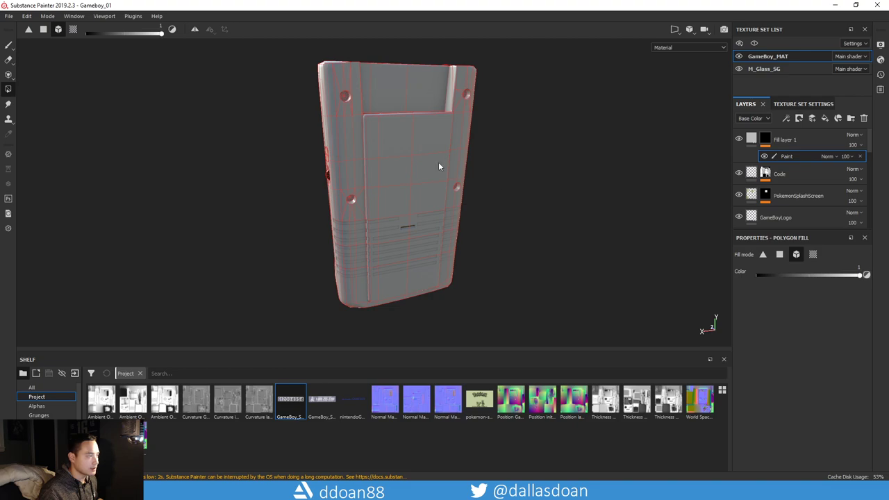
Limit the new fill layer's material to the color and height channels, using the Code layer as reference.
left_click(752, 139)
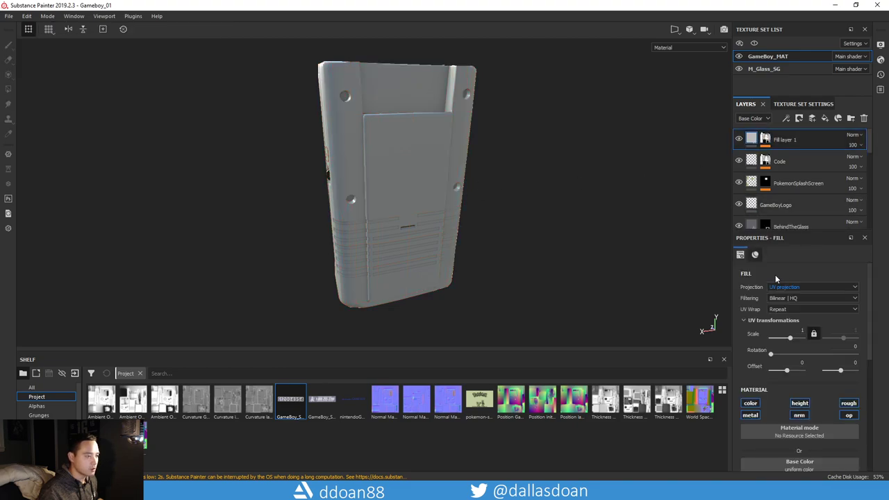
scroll(799, 423, "down", 1)
scroll(792, 400, "down", 1)
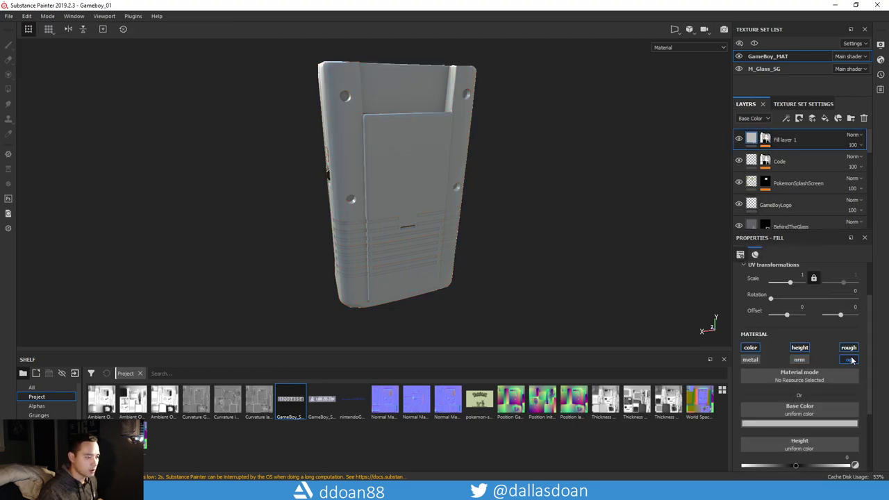
left_click(764, 162)
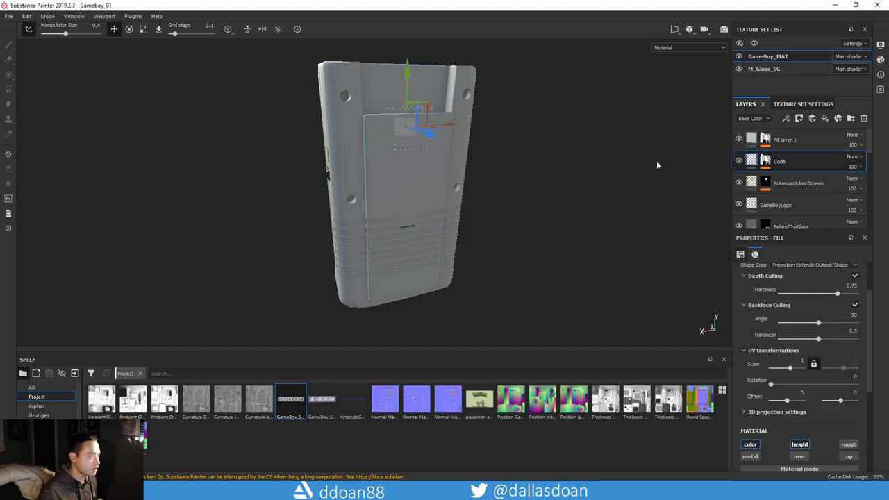
left_click(756, 140)
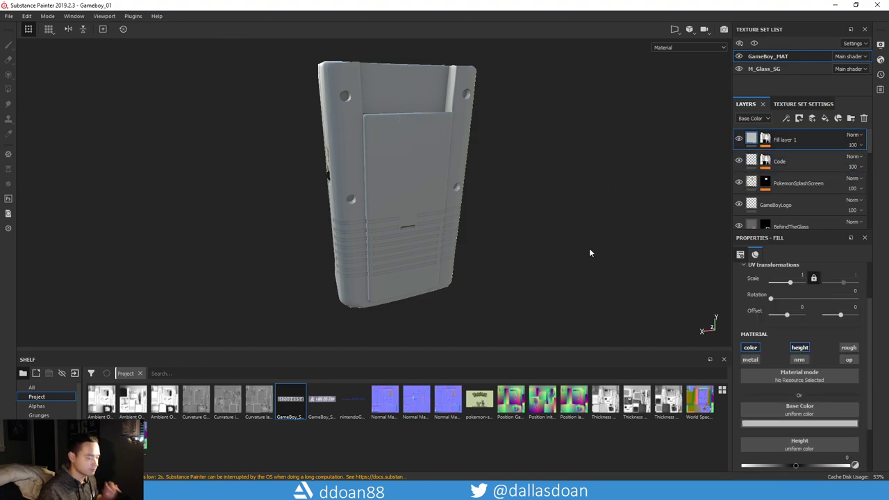
Assign the GameBoy_StickerMaintenance_01 texture to the new fill layer's base color.
left_click(329, 406)
scroll(796, 402, "down", 2)
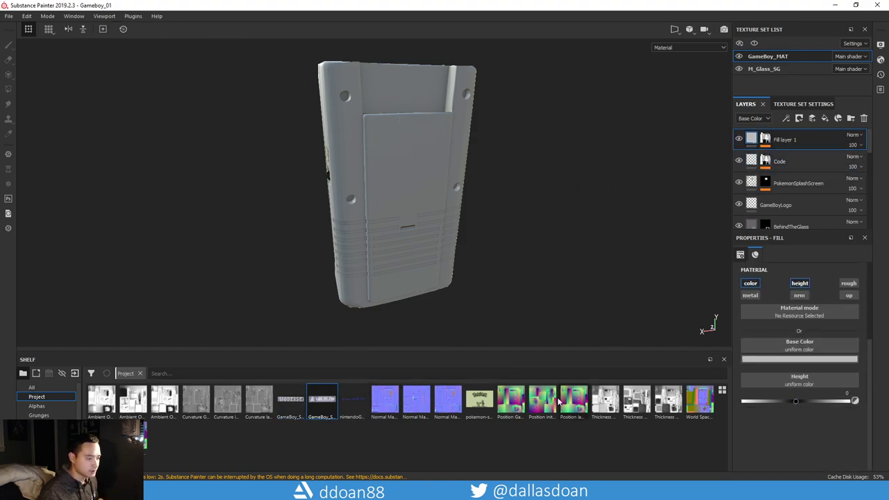
left_click_drag(322, 399, 795, 347)
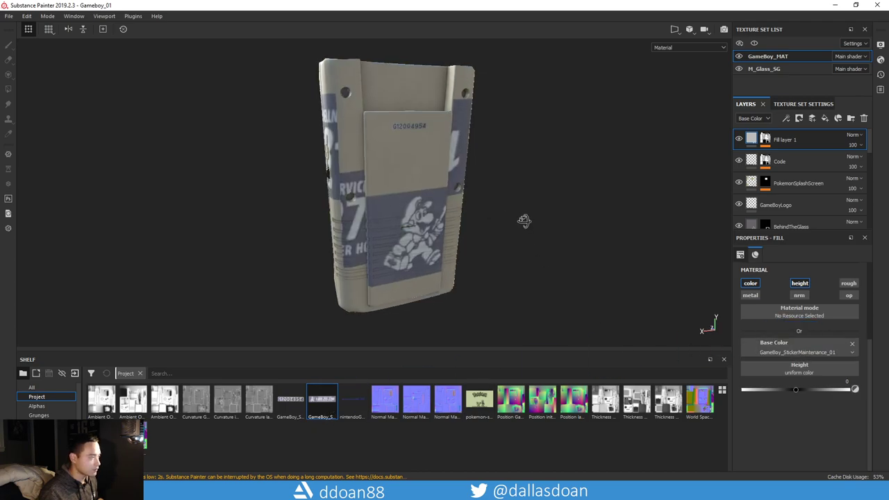
Change the maintenance sticker layer to planar projection and set its UV wrap to None.
scroll(789, 354, "up", 2)
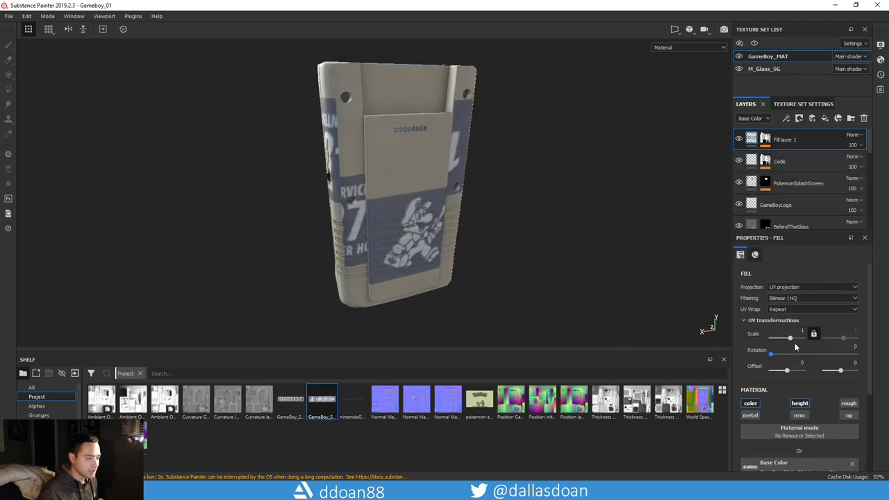
left_click(798, 287)
left_click(797, 310)
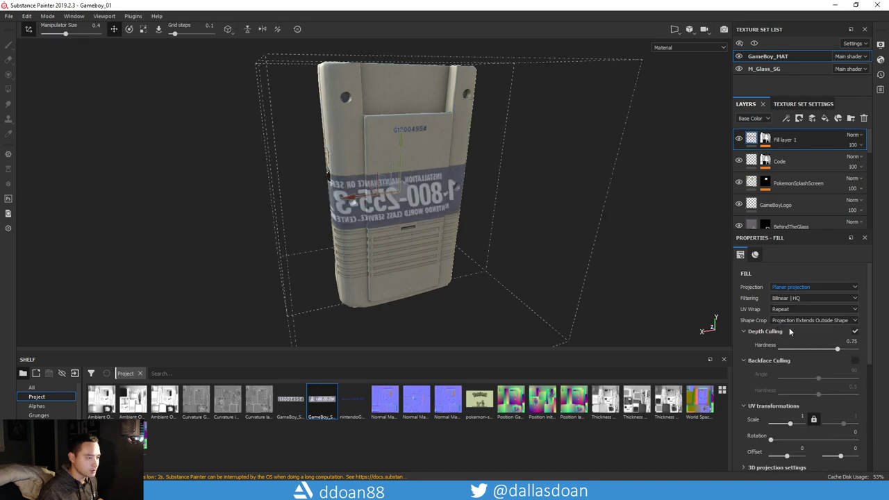
left_click(797, 309)
left_click(794, 318)
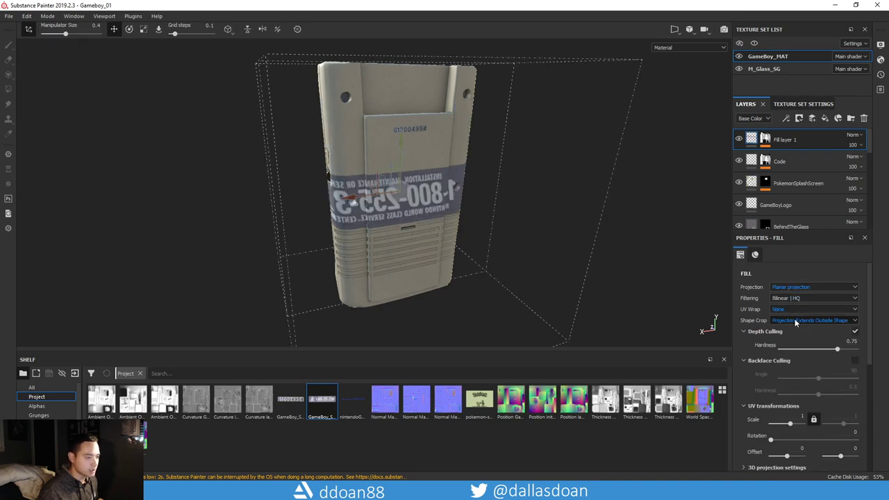
Rotate the planar projection around the vertical axis so the maintenance sticker reads correctly on the back.
left_click_drag(593, 288, 618, 266, "alt")
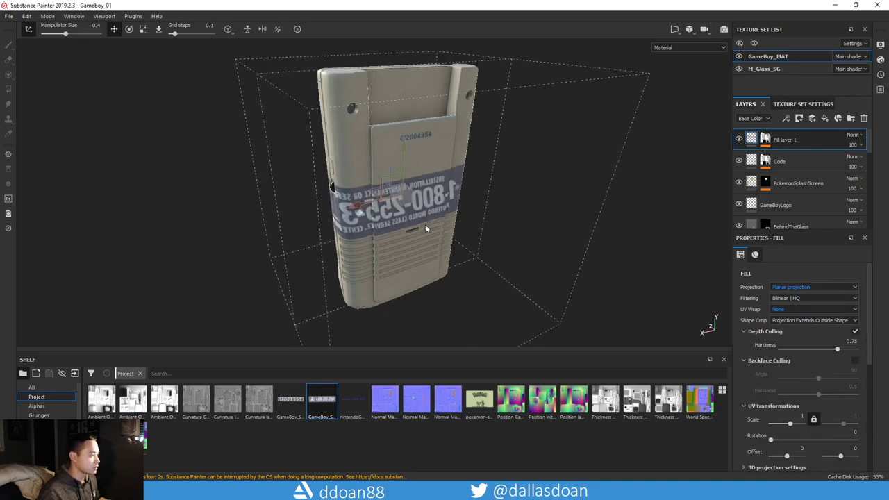
left_click_drag(426, 228, 468, 230, "alt")
key("e")
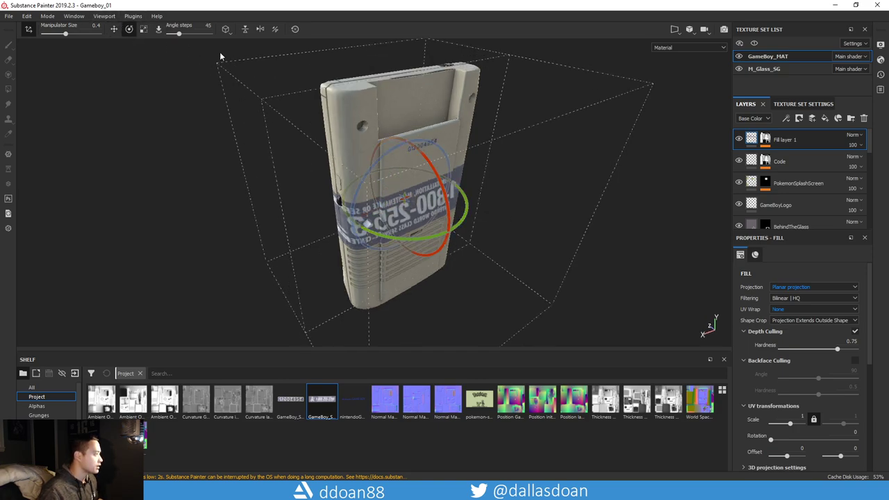
left_click_drag(399, 235, 424, 232)
key("ctrl+z")
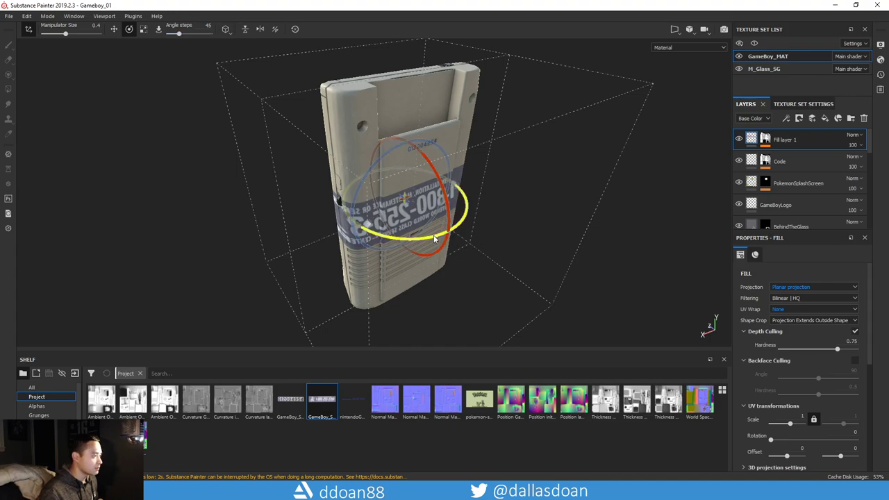
mouse_move(433, 238)
left_mouse_down()
mouse_move(456, 238)
mouse_move(436, 236)
left_mouse_up()
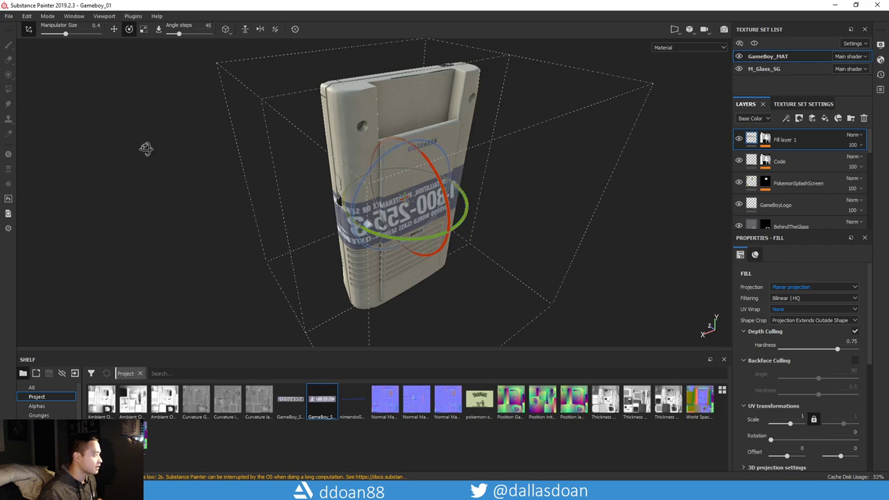
left_click_drag(146, 150, 179, 161, "alt")
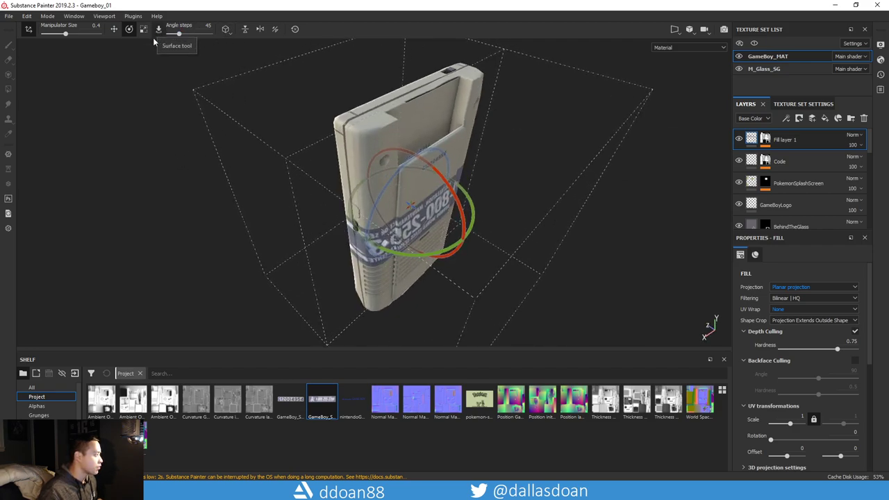
left_click_drag(398, 257, 503, 235)
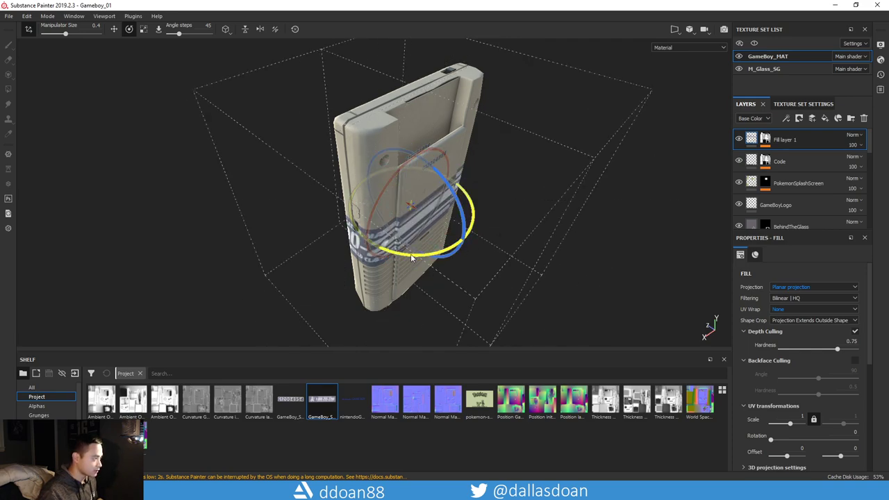
left_click_drag(411, 255, 497, 226)
Scale the maintenance sticker projection down uniformly to fit the width of the battery cover.
key("w")
key("r")
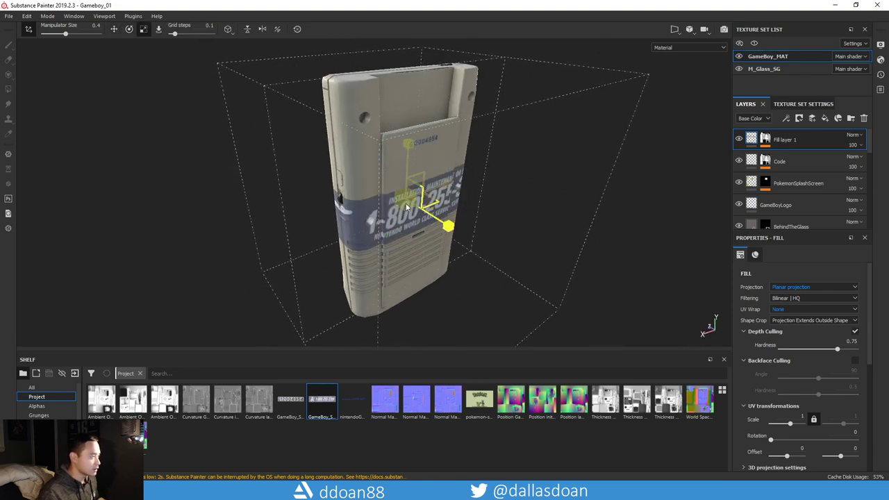
left_click_drag(409, 205, 222, 229)
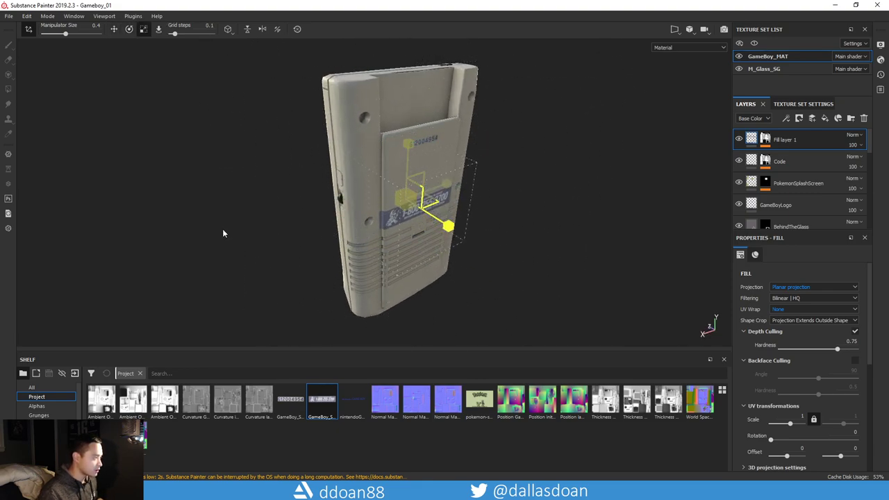
left_click_drag(489, 212, 414, 182, "alt")
Move the maintenance sticker down below the grip ridges at the battery cover's lower end and check its placement.
key("w")
left_click_drag(407, 151, 500, 259)
right_click_drag(500, 259, 572, 282, "alt")
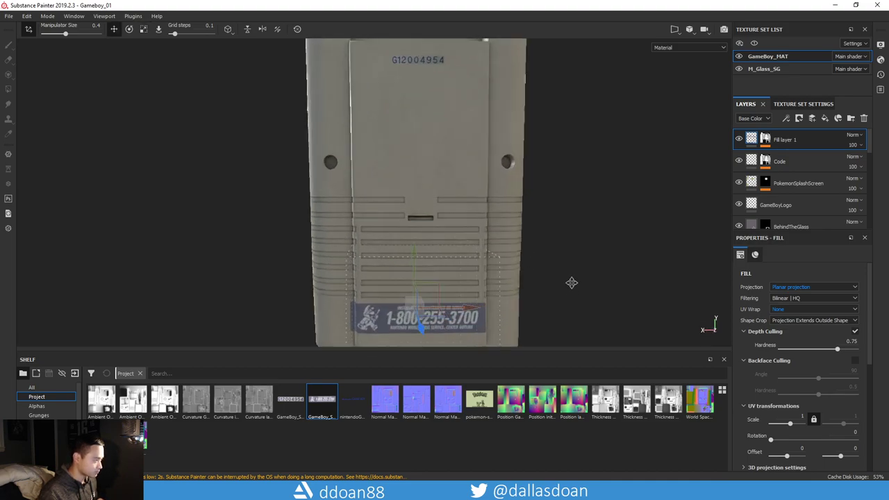
middle_click_drag(572, 282, 551, 207, "alt")
left_click_drag(447, 231, 397, 171, "alt")
scroll(564, 212, "down", 3)
left_click_drag(564, 211, 566, 182, "alt")
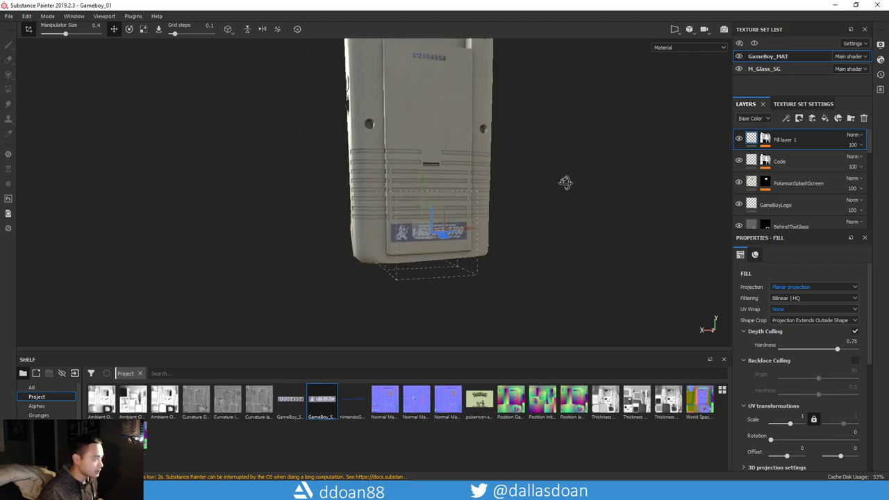
right_click_drag(565, 182, 537, 229, "alt")
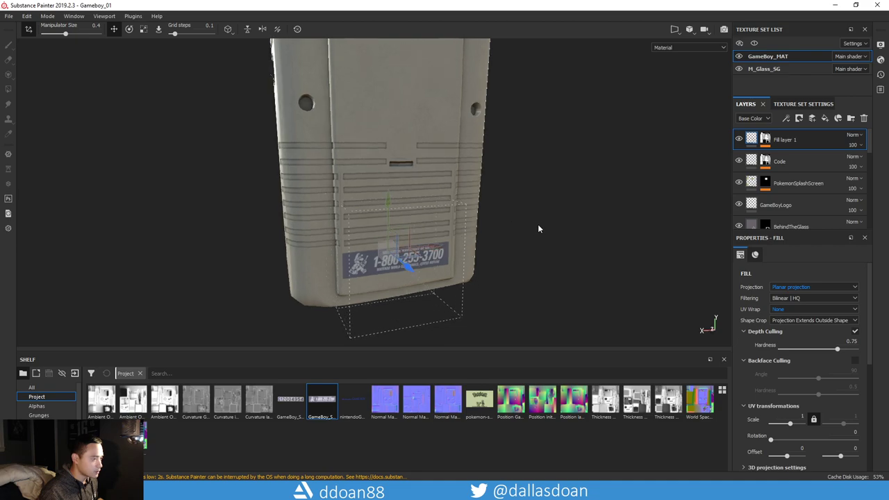
left_click_drag(539, 229, 547, 209, "alt")
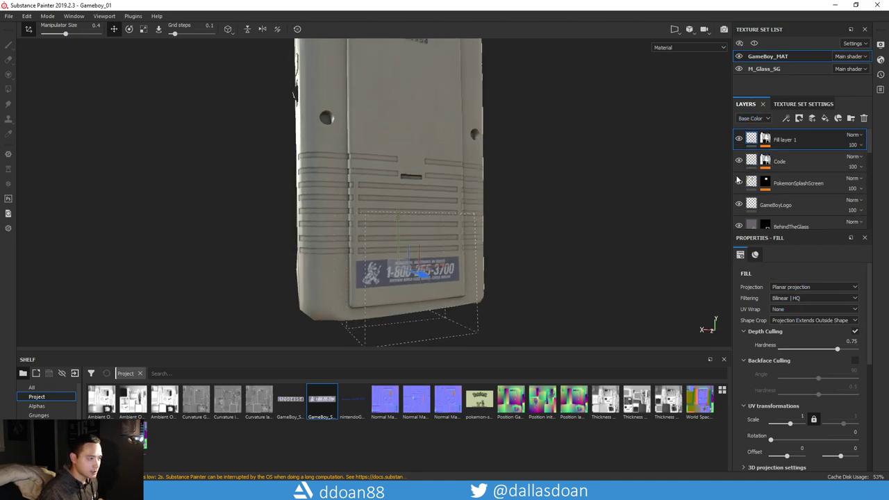
Try a height of 0.6154 on the maintenance sticker layer and inspect its edges up close under rotated lighting.
scroll(799, 362, "down", 5)
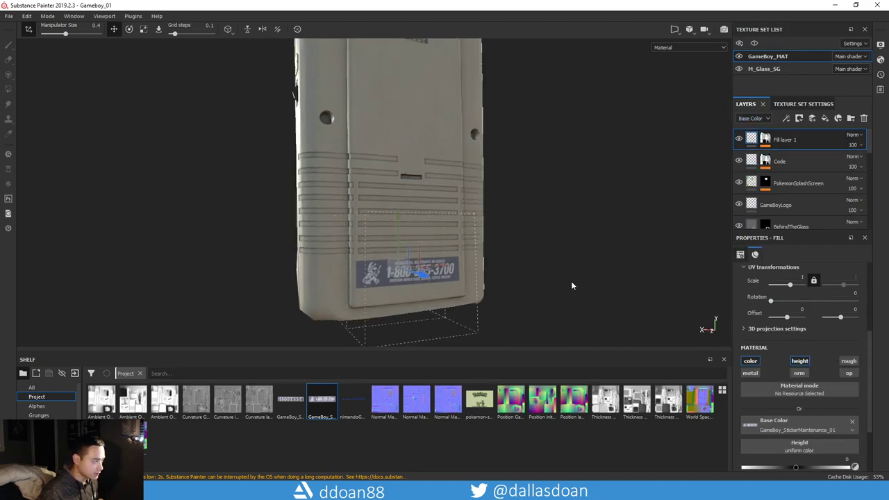
right_click_drag(571, 281, 542, 267, "shift")
middle_click_drag(543, 267, 540, 221, "alt")
right_click_drag(540, 221, 598, 268, "alt")
scroll(791, 409, "down", 2)
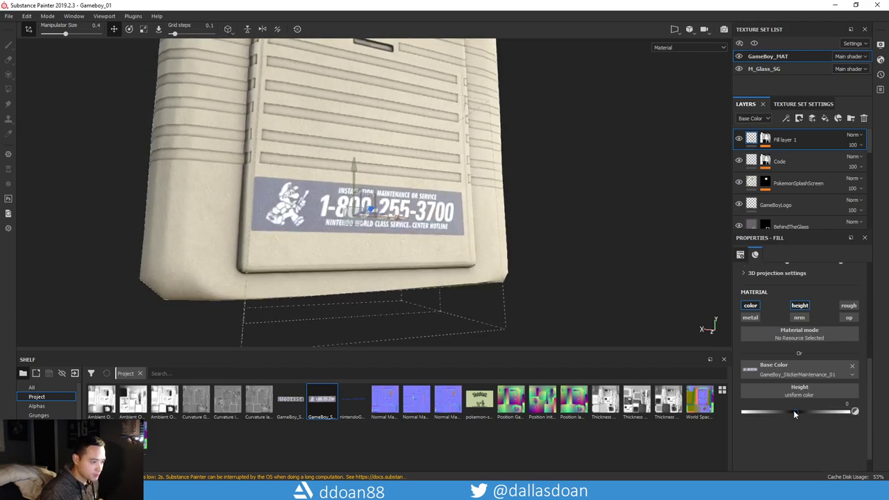
left_click_drag(801, 411, 829, 411)
left_click_drag(521, 250, 484, 280, "alt")
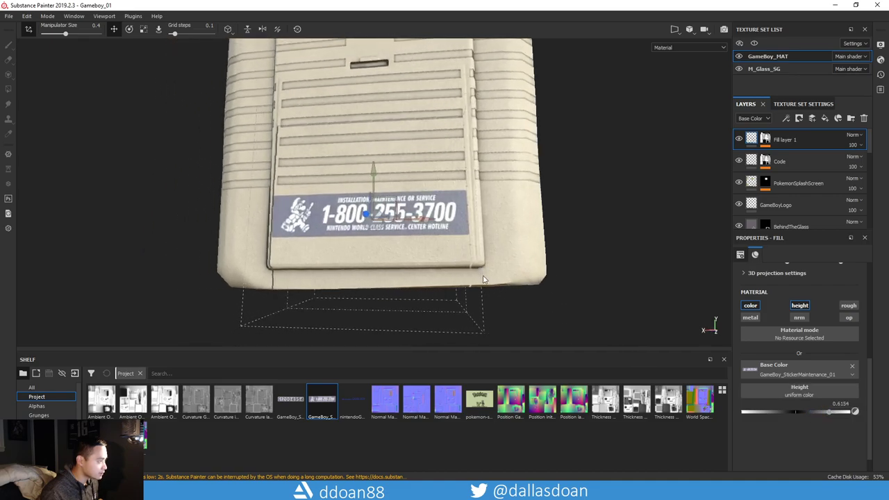
right_click_drag(484, 280, 553, 292, "alt")
left_click_drag(553, 292, 528, 304, "alt")
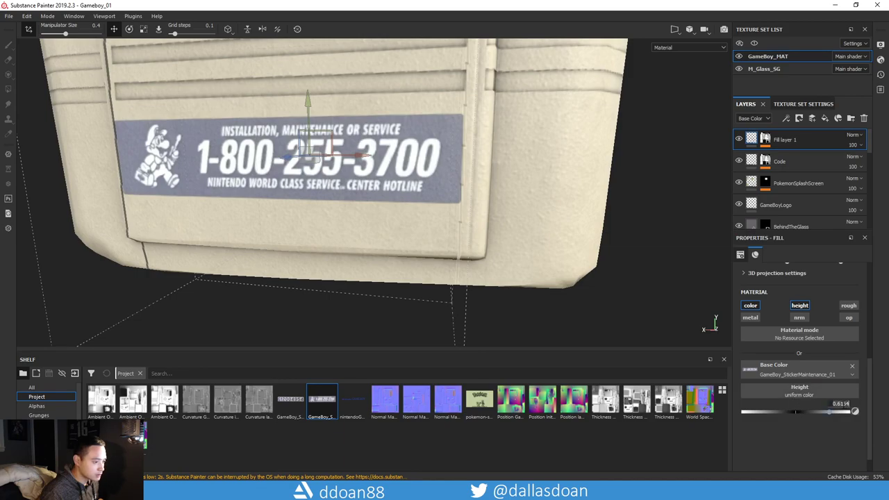
Disable the height channel on the maintenance sticker's fill layer.
left_click(801, 308)
left_click_drag(577, 259, 538, 232, "alt")
scroll(512, 197, "down", 3)
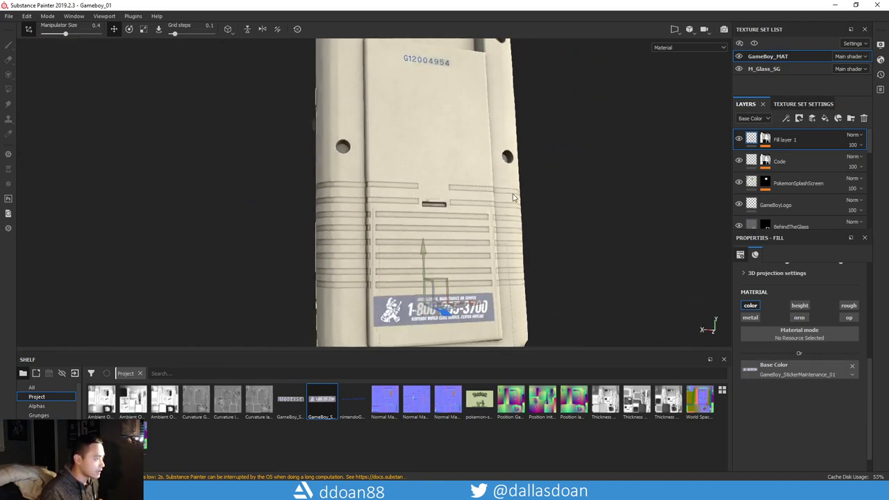
Disable the height channel on the Code layer and check the sticker code on the battery cover.
left_click_drag(512, 199, 587, 219, "alt")
scroll(611, 202, "up", 5)
left_click(788, 161)
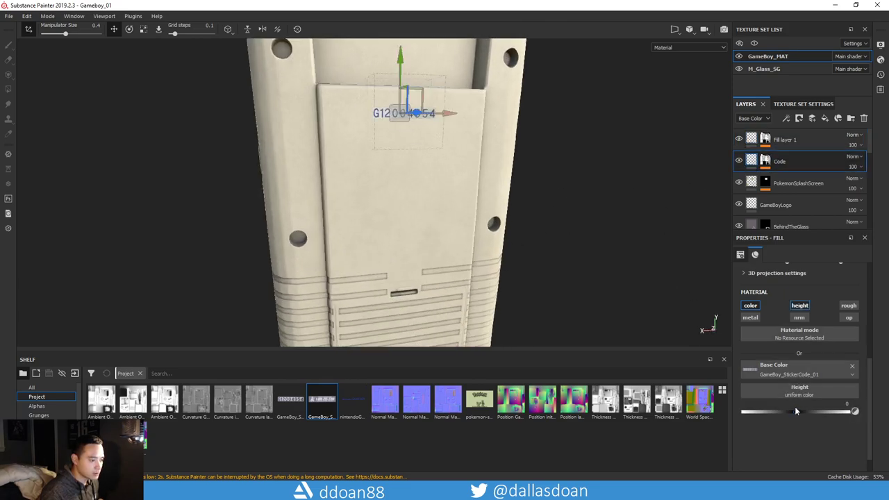
left_click(803, 306)
left_click_drag(628, 229, 547, 248, "alt")
scroll(547, 248, "down", 3)
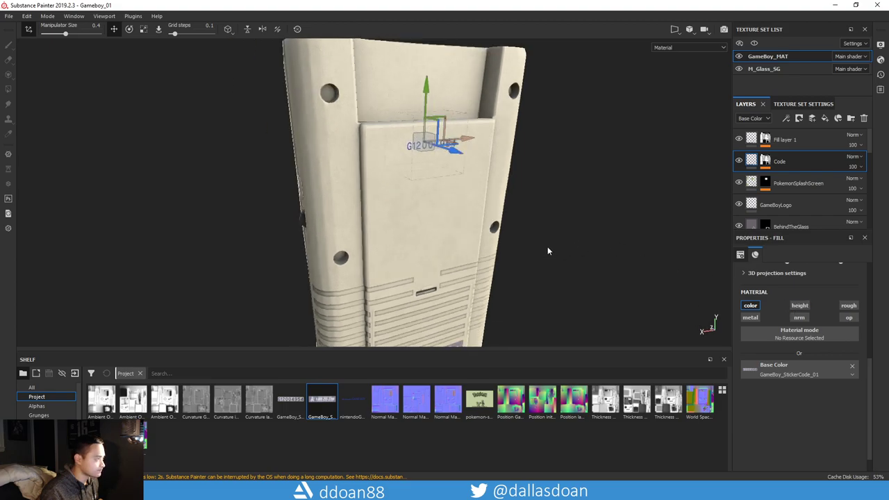
Compare the model's back and front for projected stickers, and turn off backface culling on the Code layer.
middle_click_drag(560, 289, 524, 241, "alt")
mouse_move(524, 240)
left_mouse_down("alt")
mouse_move(482, 224)
mouse_move(591, 255)
mouse_move(556, 242)
mouse_move(539, 258)
mouse_move(529, 254)
left_mouse_up("alt")
scroll(794, 312, "up", 3)
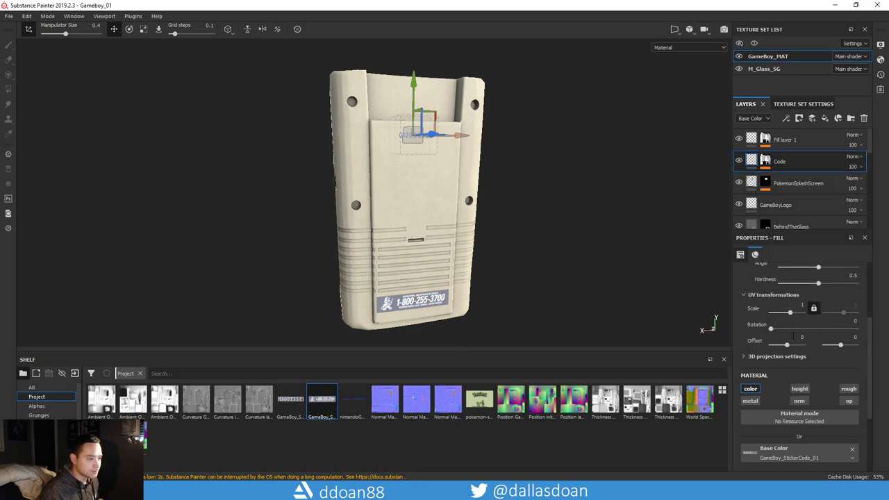
scroll(792, 295, "up", 3)
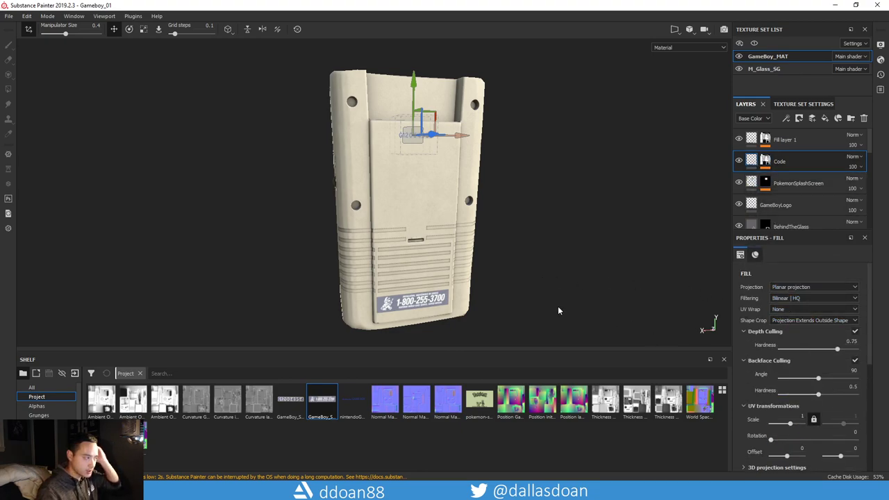
left_click_drag(547, 287, 564, 272, "alt")
right_click_drag(565, 273, 561, 258, "alt")
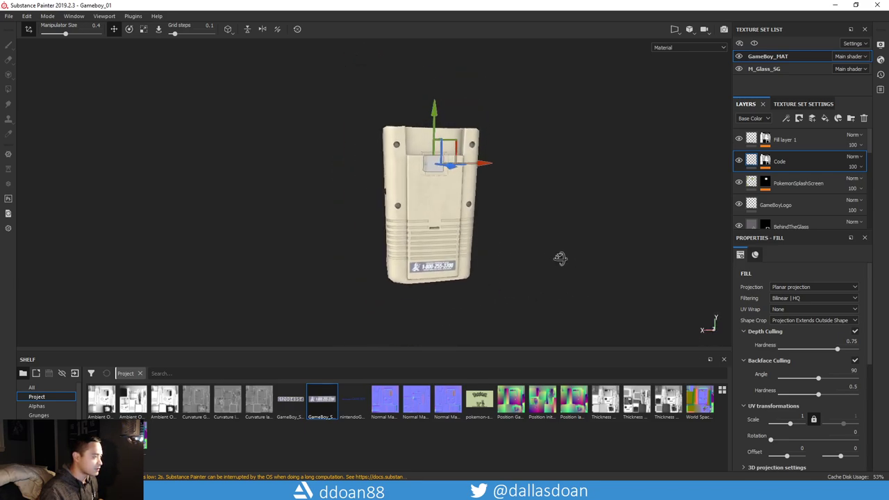
left_click_drag(560, 258, 507, 254, "alt")
right_click_drag(508, 255, 592, 287, "alt")
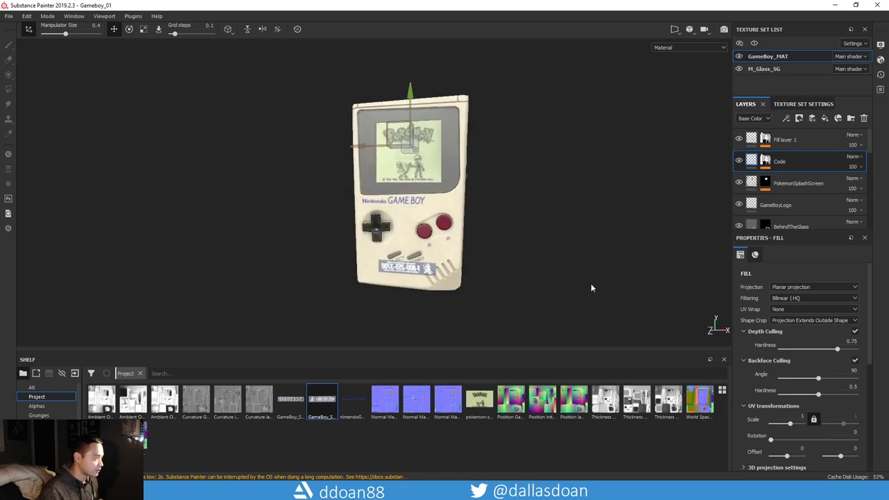
left_click_drag(592, 288, 364, 271, "alt")
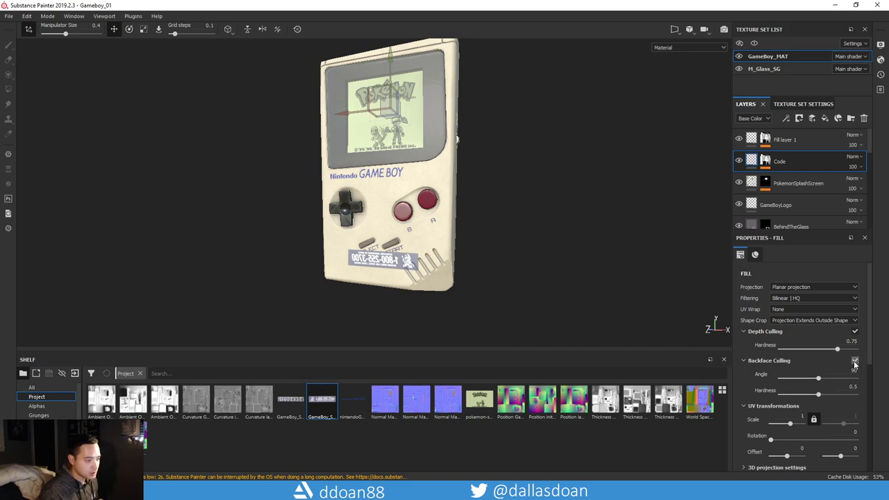
left_click_drag(570, 268, 671, 216, "alt")
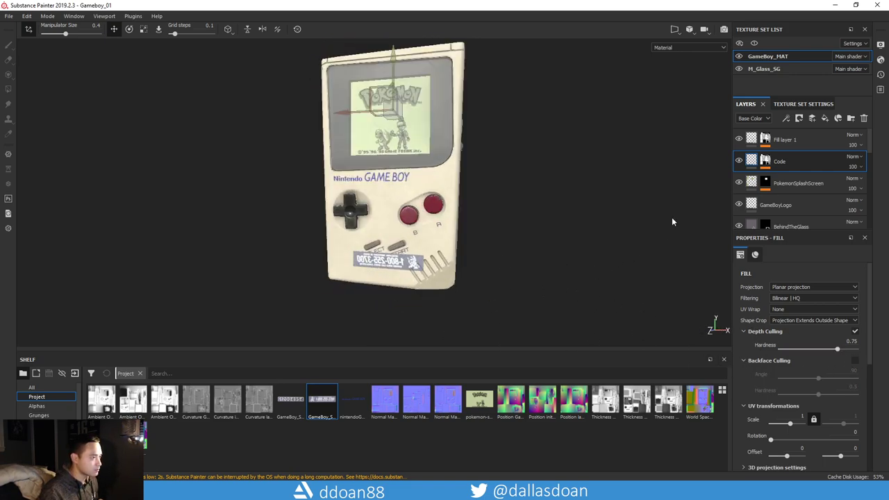
Enable backface culling on the maintenance sticker's fill layer and check the front of the Game Boy.
left_click(753, 142)
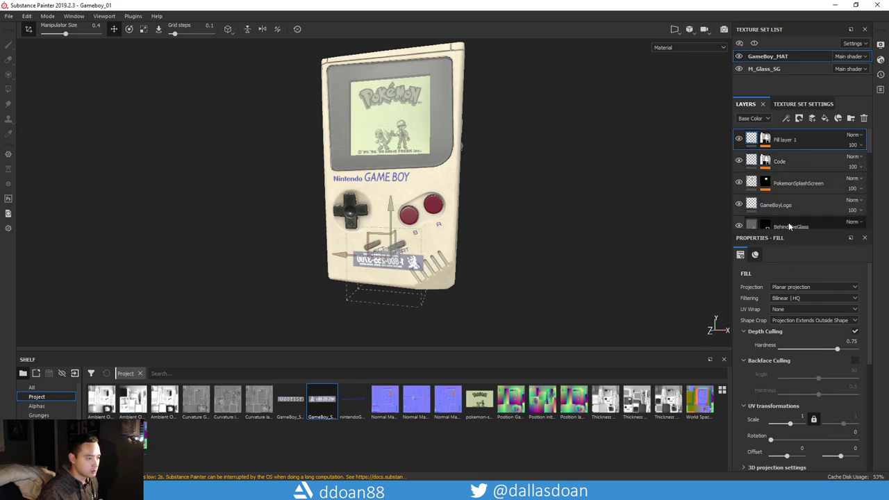
left_click(856, 361)
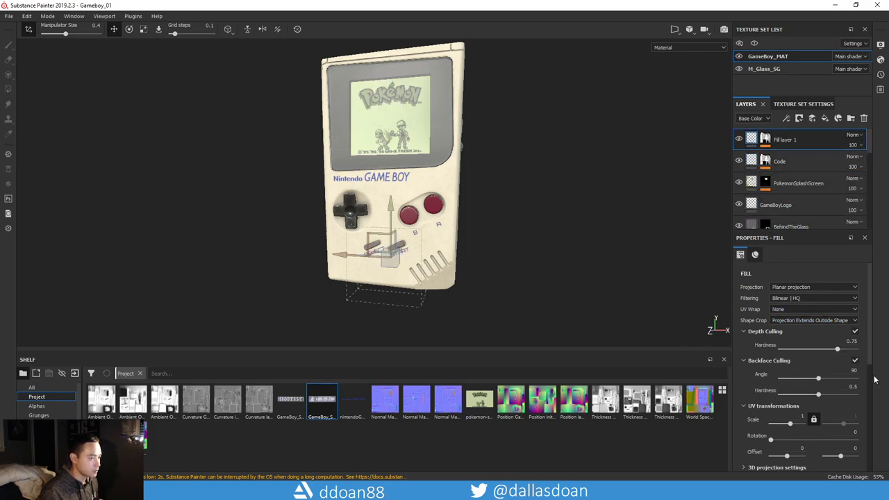
left_click_drag(538, 259, 512, 236, "alt")
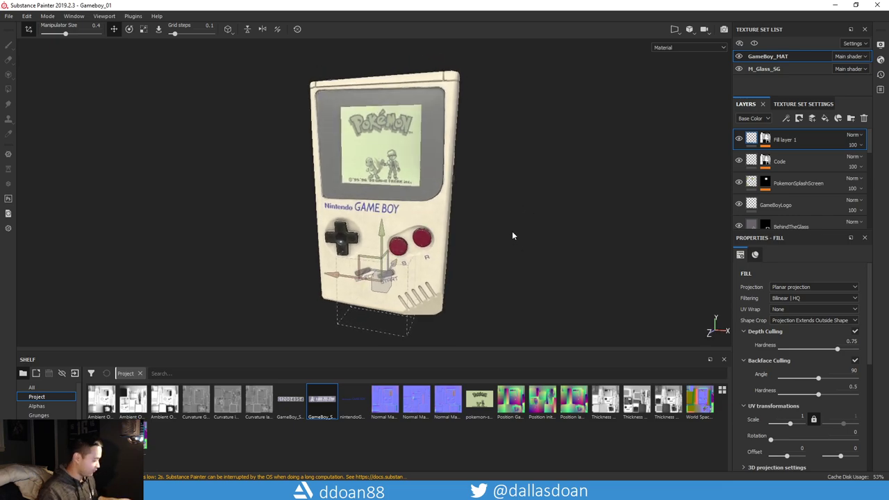